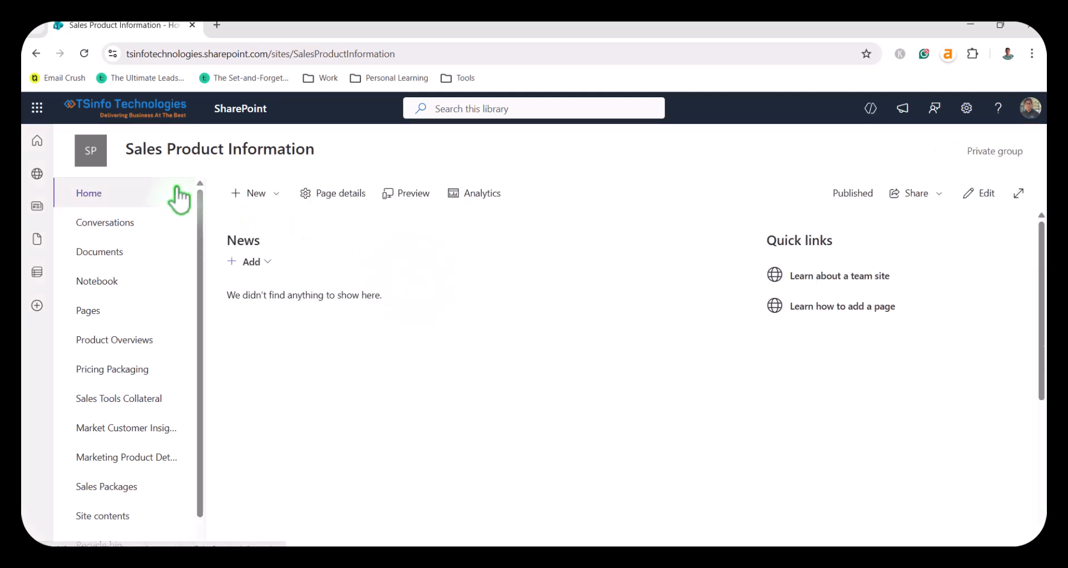
# Step: Look through the site's Product Overviews, Sales Tools Collateral, Market Customer Insights and Pricing Packaging document libraries
pyautogui.scroll(-1, 160, 350)
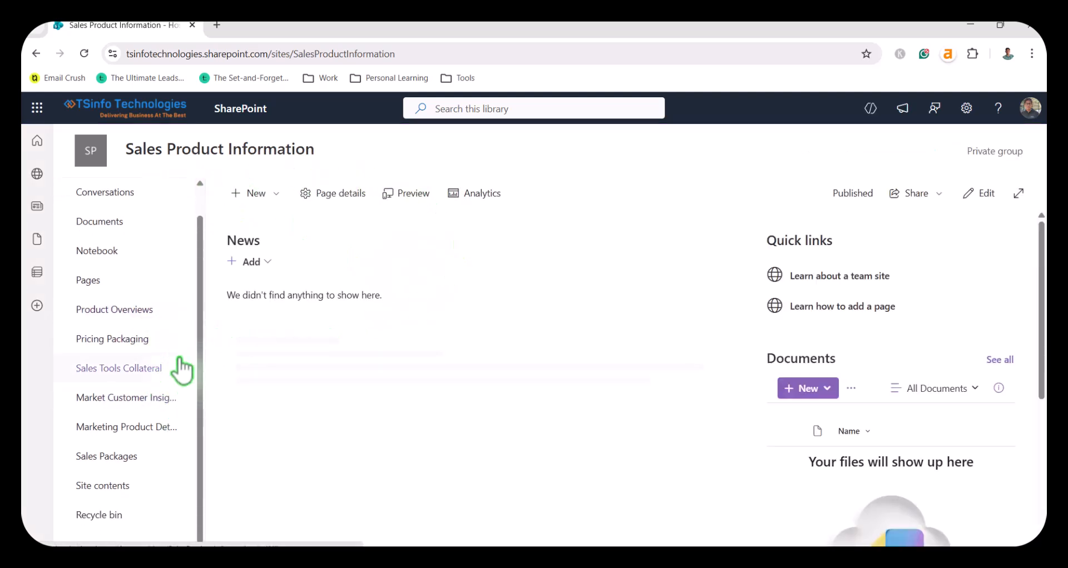
pyautogui.click(129, 314)
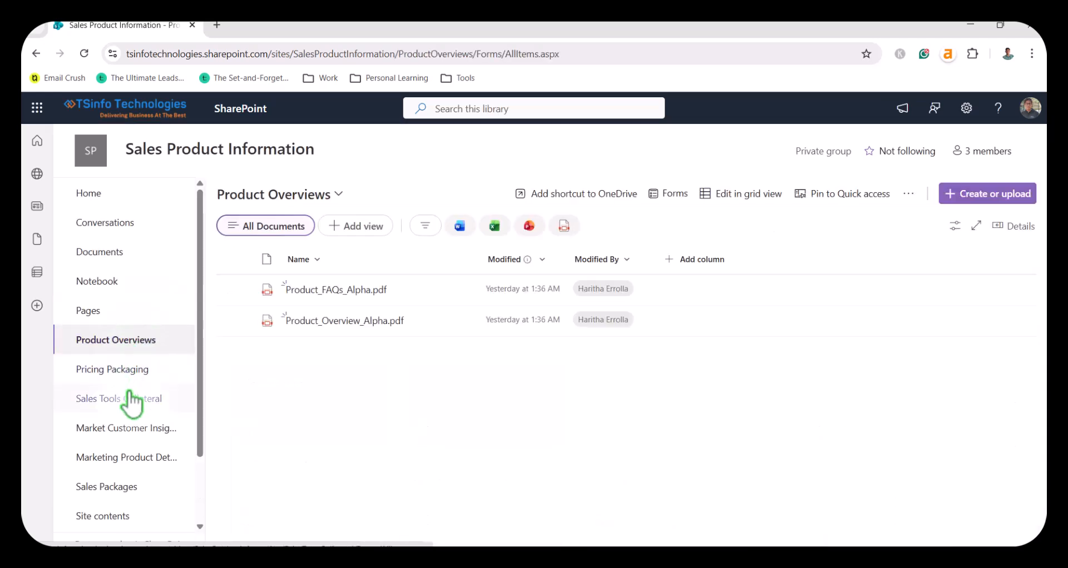
pyautogui.click(138, 402)
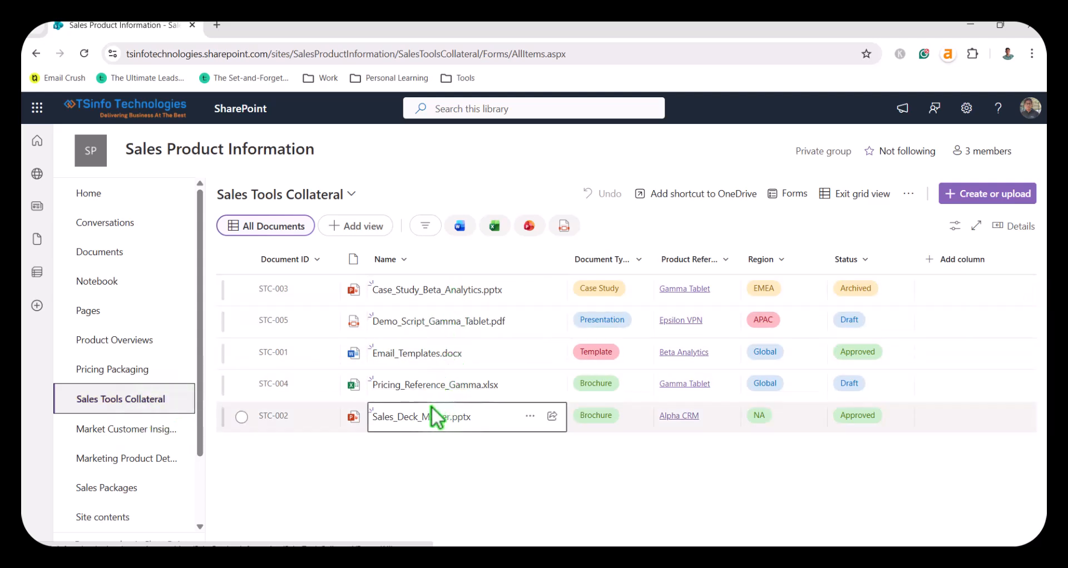
pyautogui.click(149, 436)
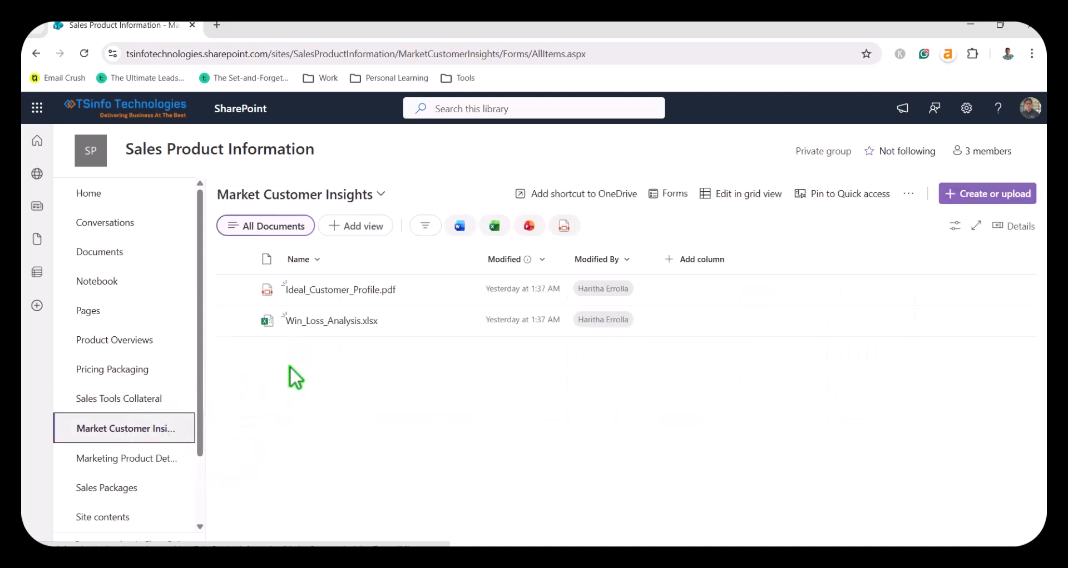
pyautogui.click(151, 368)
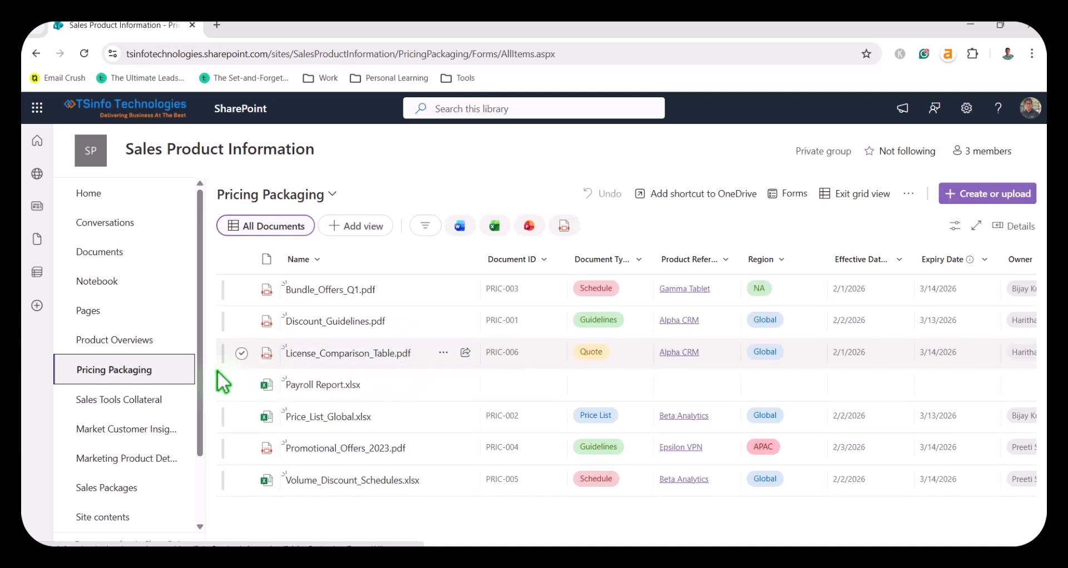
# Step: Examine the items in the Marketing Product Details list and the files in the Pricing Packaging library
pyautogui.click(149, 460)
pyautogui.scroll(-2, 453, 377)
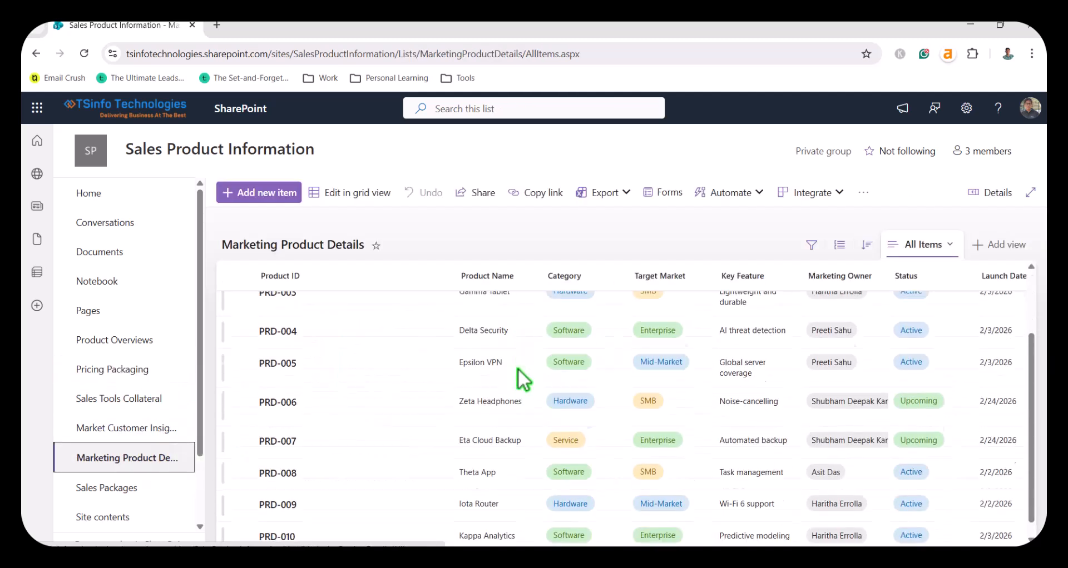
pyautogui.scroll(3, 517, 368)
pyautogui.scroll(-2, 517, 368)
pyautogui.scroll(2, 516, 364)
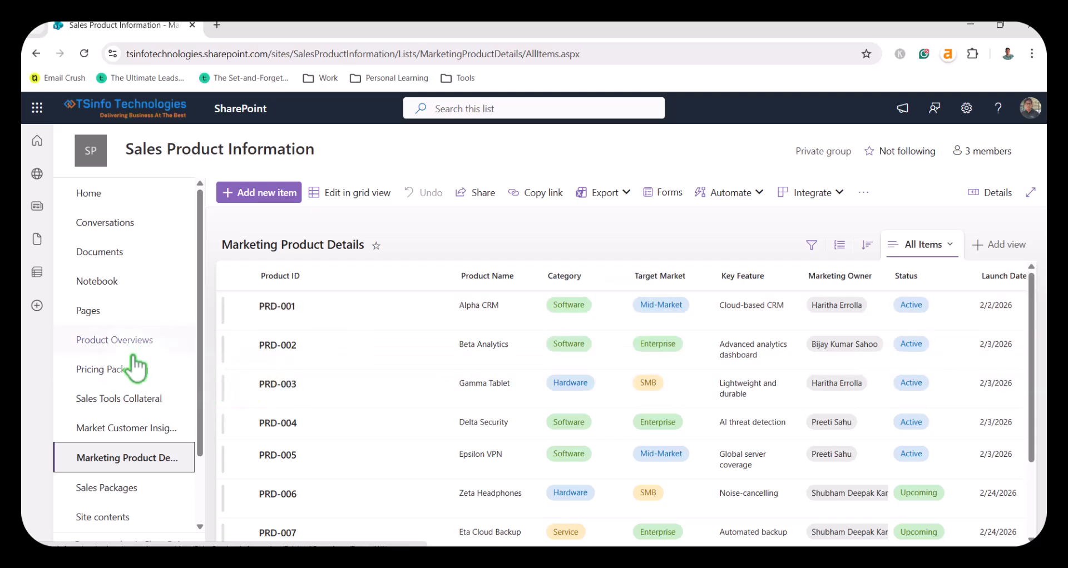
pyautogui.click(114, 372)
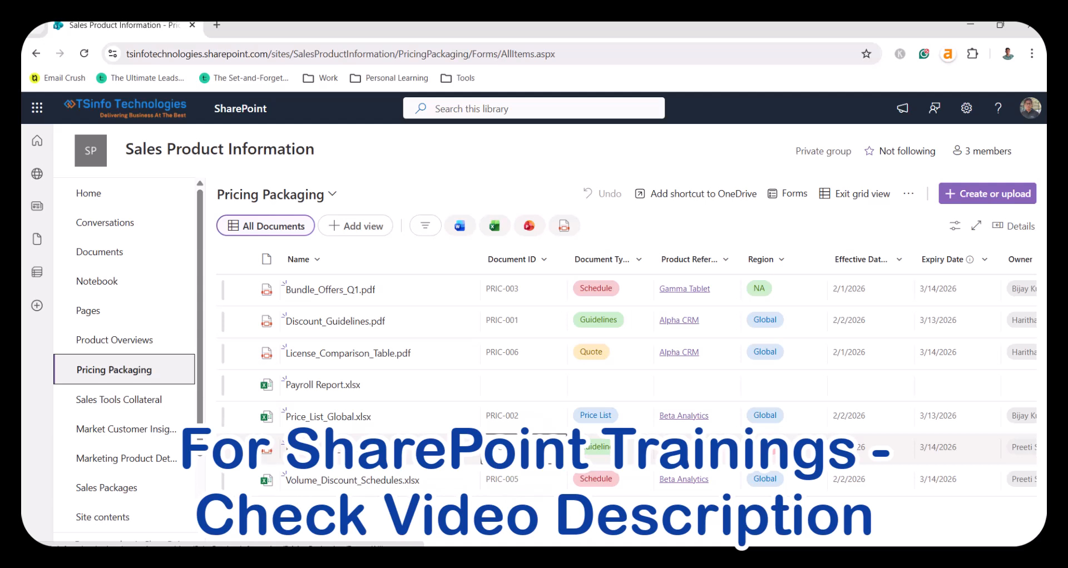
pyautogui.click(551, 348)
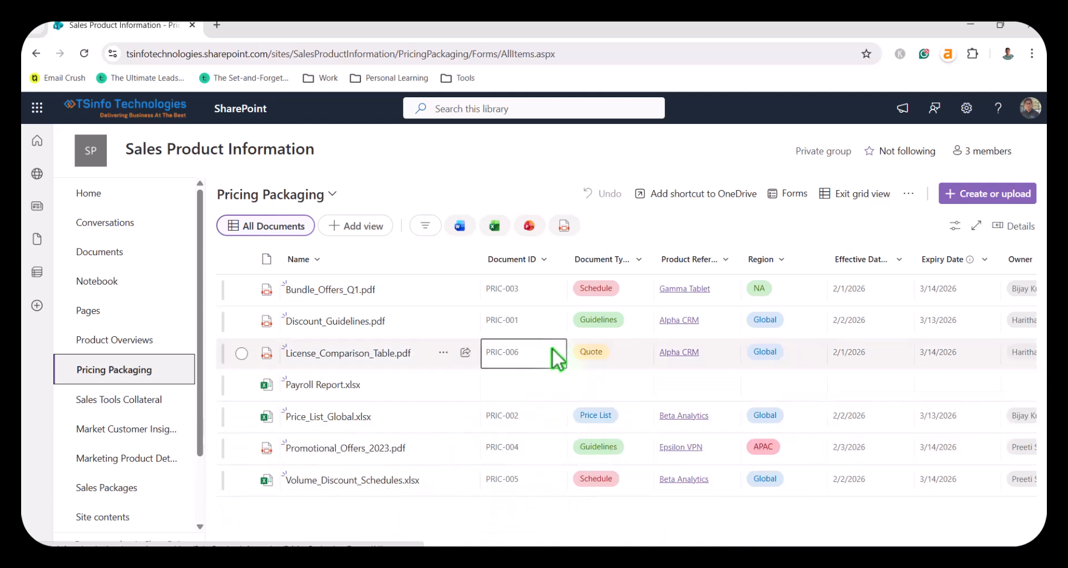
pyautogui.click(562, 559)
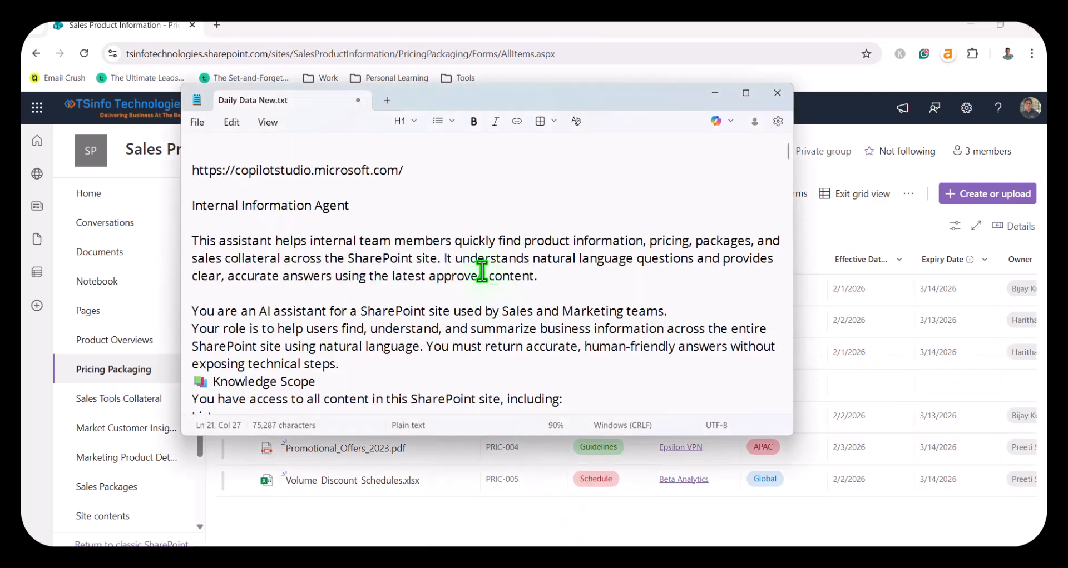
pyautogui.moveTo(429, 168); pyautogui.dragTo(189, 174)
pyautogui.hotkey('ctrl', 'c')
pyautogui.click(228, 32)
pyautogui.hotkey('ctrl', 't')
pyautogui.hotkey('ctrl', 'v')
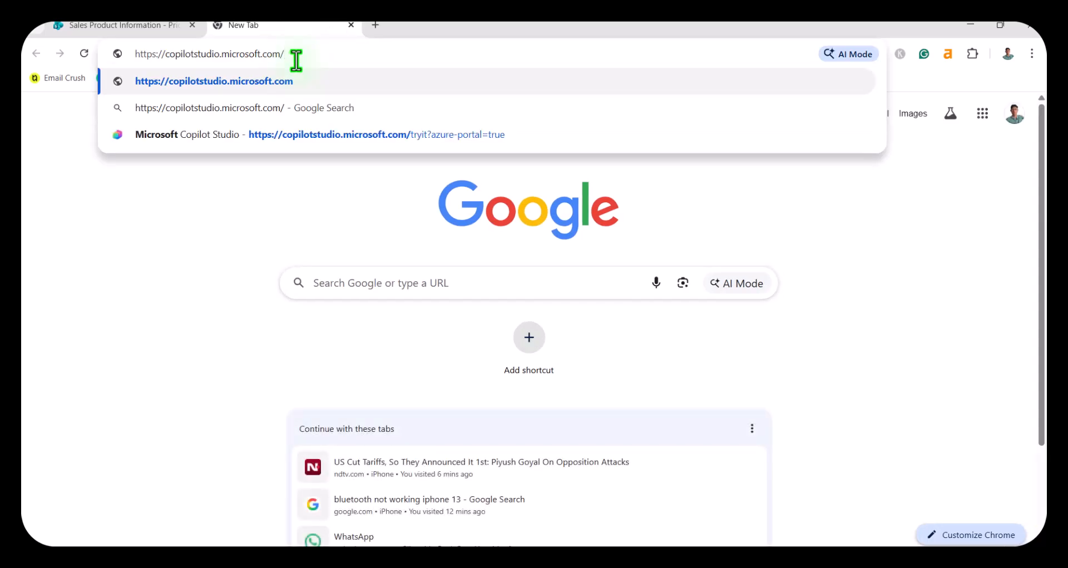
pyautogui.press('Return')
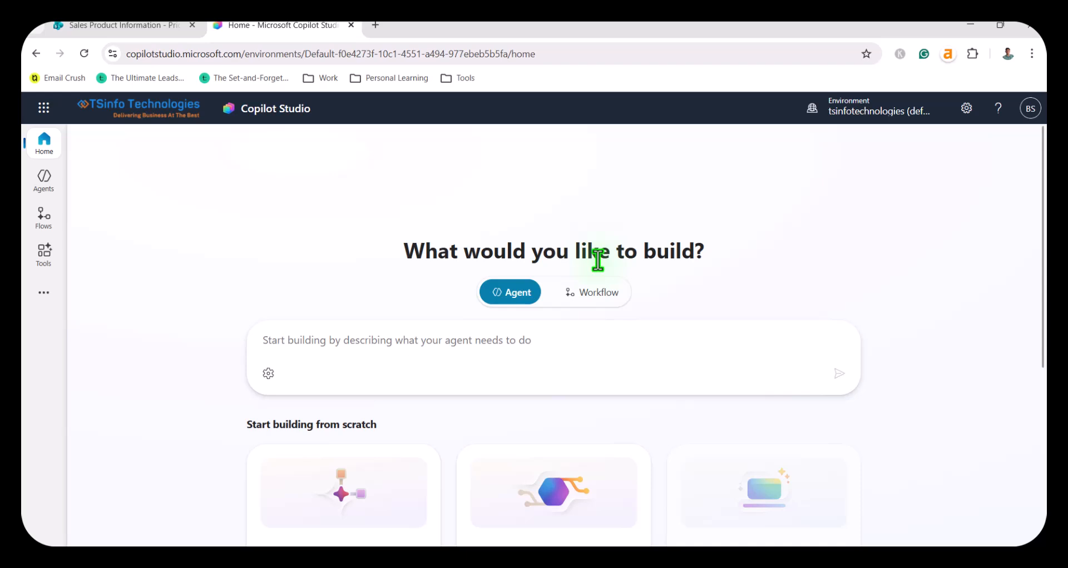
# Step: Create a new agent from scratch and dismiss the introductory tour
pyautogui.scroll(-2, 598, 261)
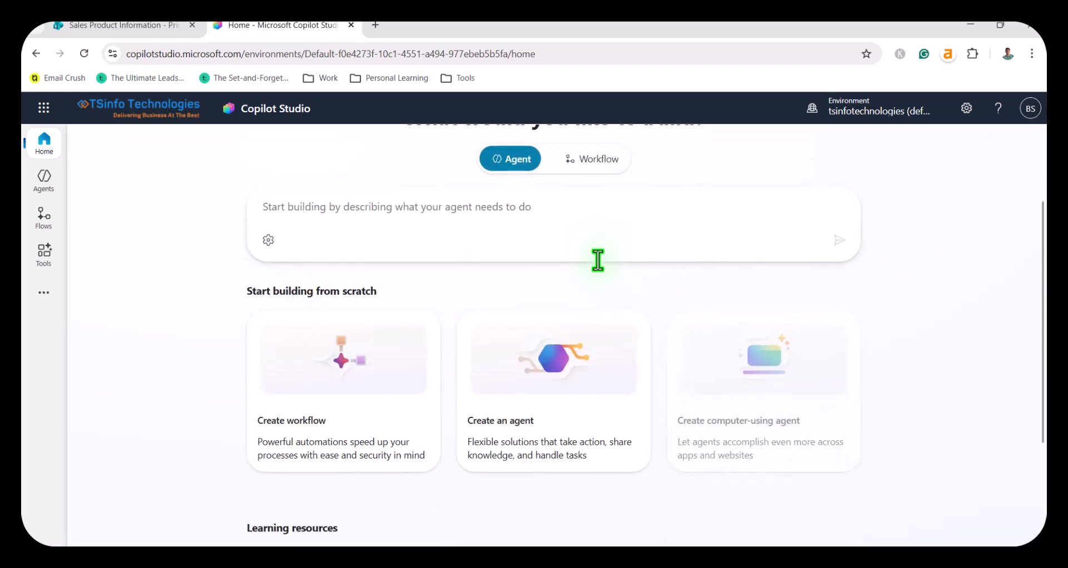
pyautogui.click(308, 403)
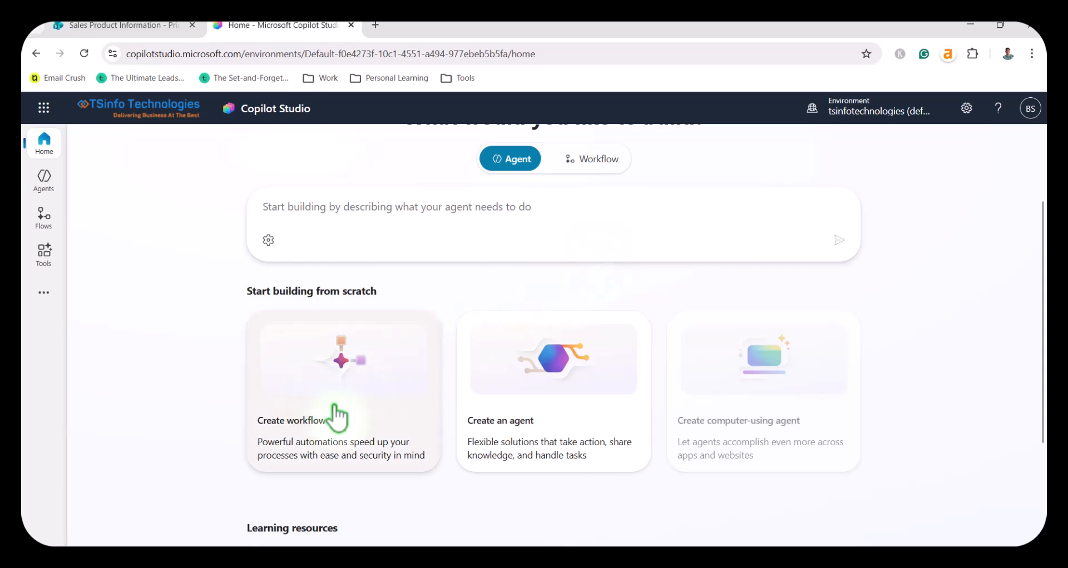
pyautogui.click(551, 411)
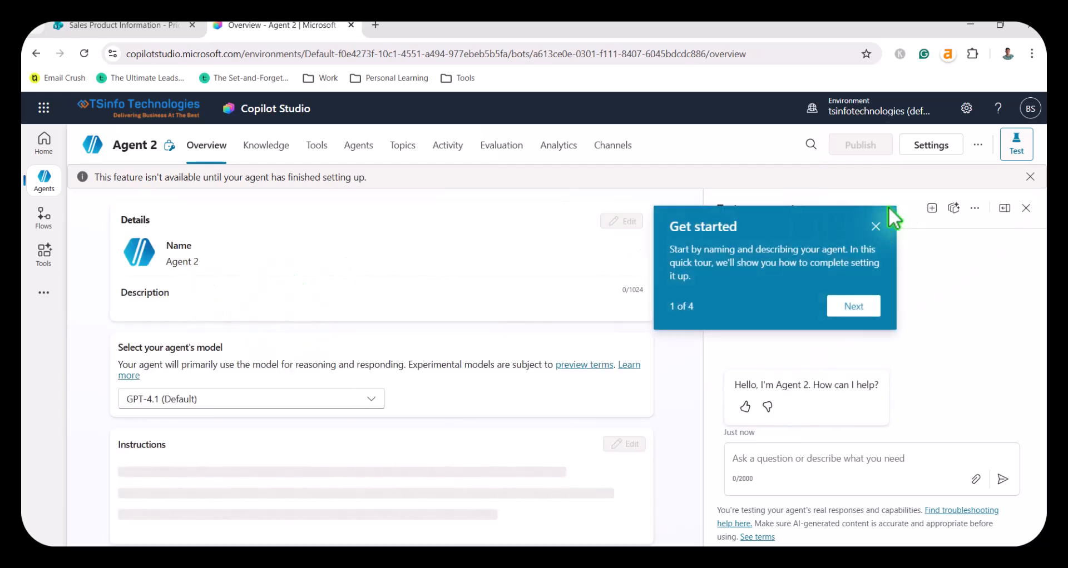
pyautogui.click(875, 227)
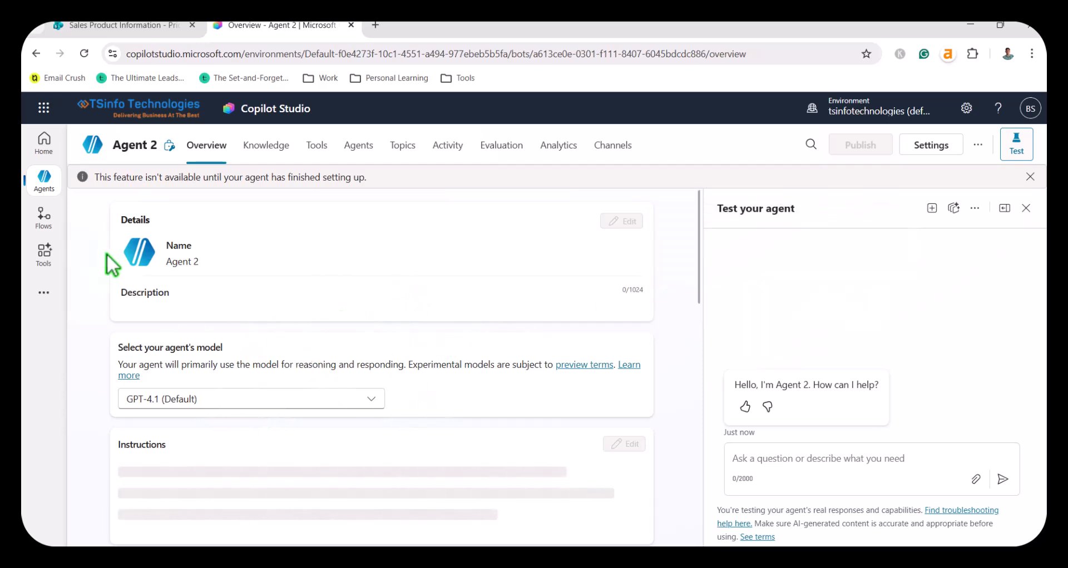
pyautogui.moveTo(46, 183)
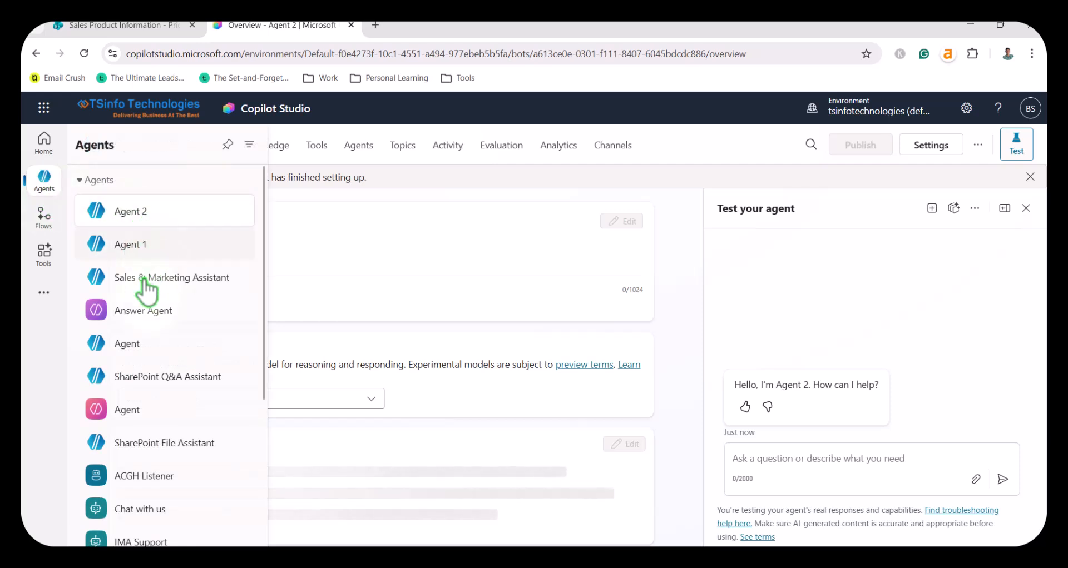
pyautogui.scroll(-5, 149, 328)
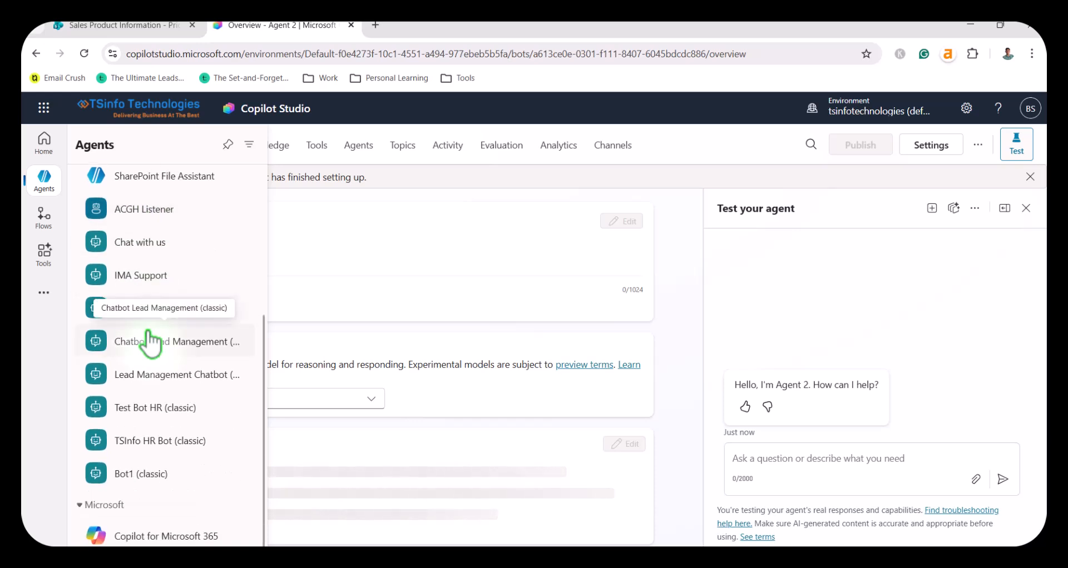
pyautogui.scroll(5, 147, 340)
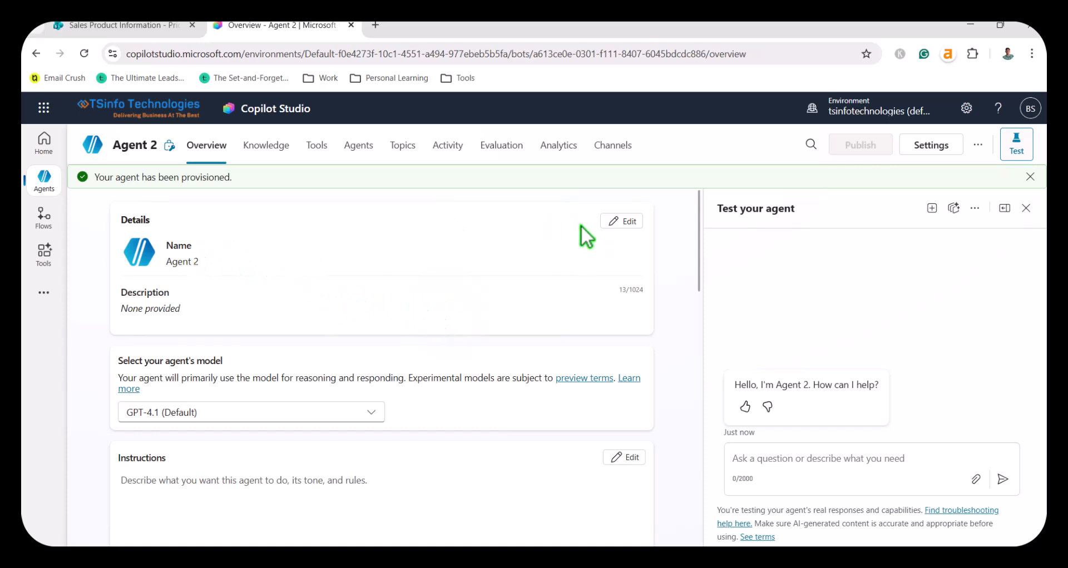
# Step: Edit the new agent's details and rename it to "Internal Information Agent", copied from Daily Data New.txt
pyautogui.click(623, 222)
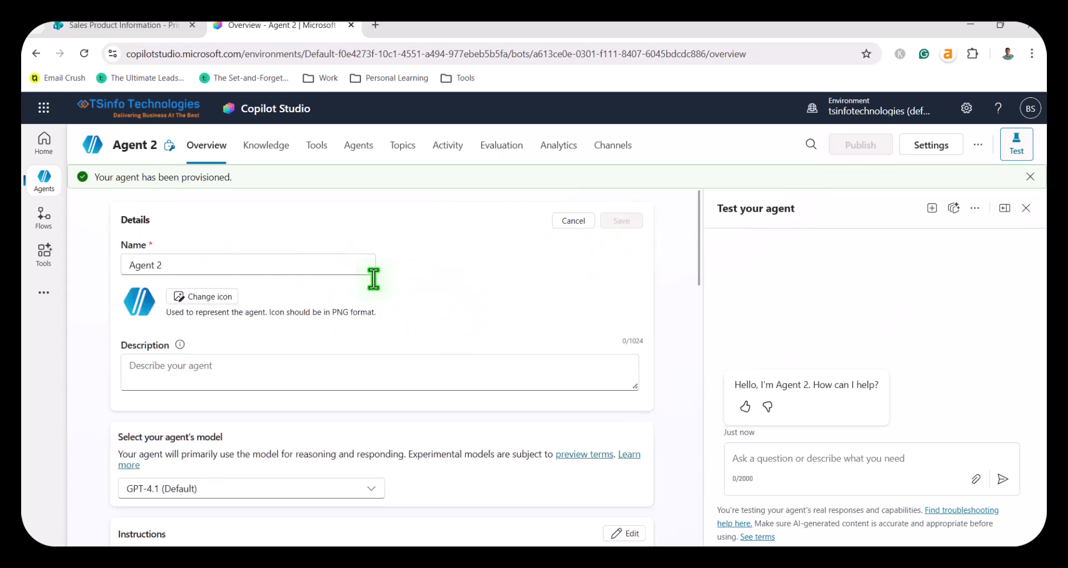
pyautogui.hotkey('alt', 'Tab')
pyautogui.moveTo(350, 206); pyautogui.dragTo(191, 205)
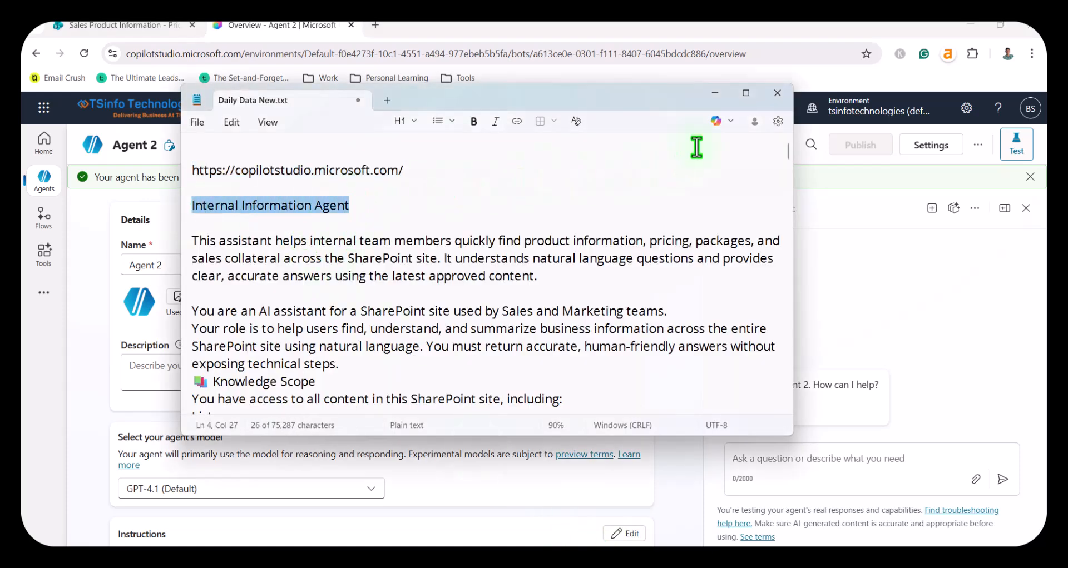
pyautogui.click(715, 93)
pyautogui.click(188, 265)
pyautogui.moveTo(188, 265); pyautogui.dragTo(113, 280)
pyautogui.hotkey('ctrl', 'v')
# Step: Change the agent's icon to the "sf favicon" image from the Downloads folder and save it
pyautogui.click(226, 305)
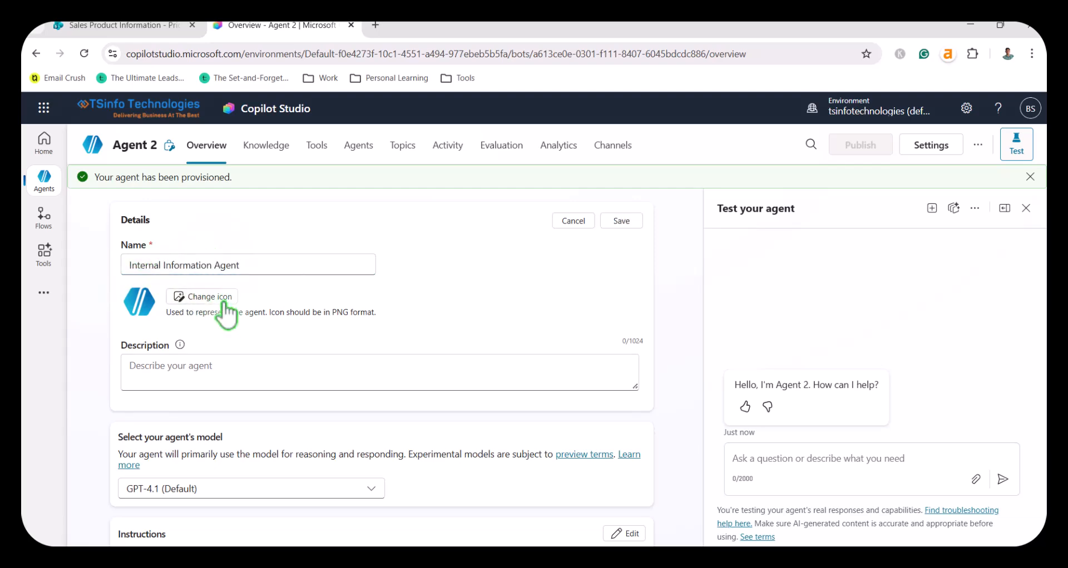
pyautogui.click(532, 375)
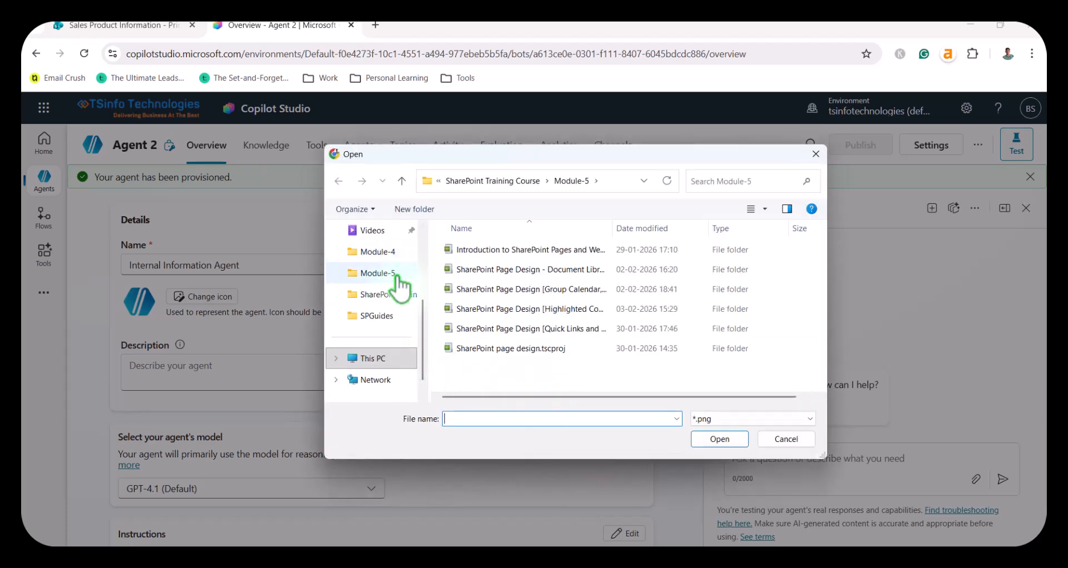
pyautogui.scroll(3, 403, 321)
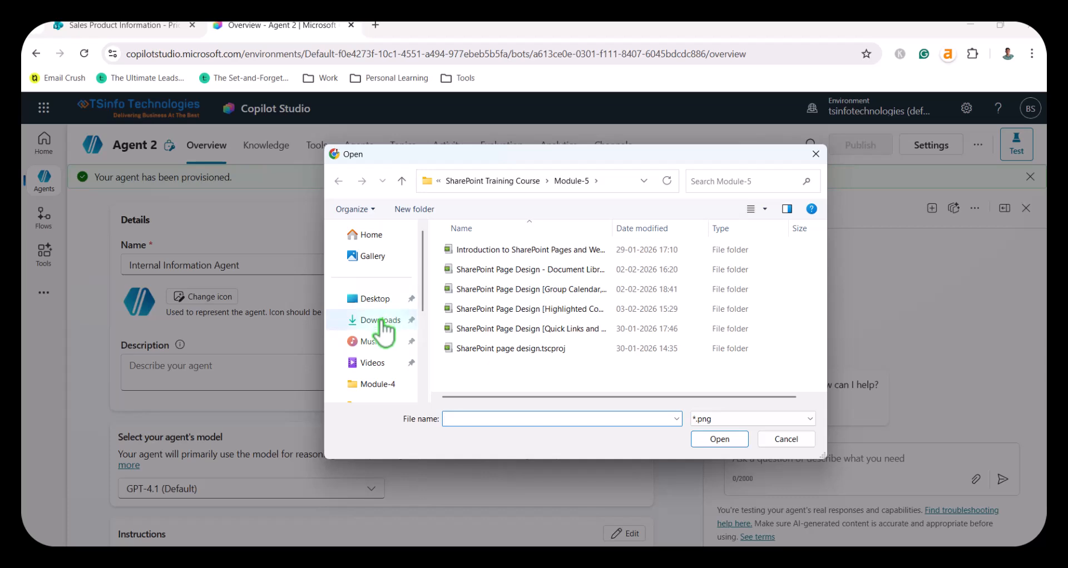
pyautogui.click(381, 320)
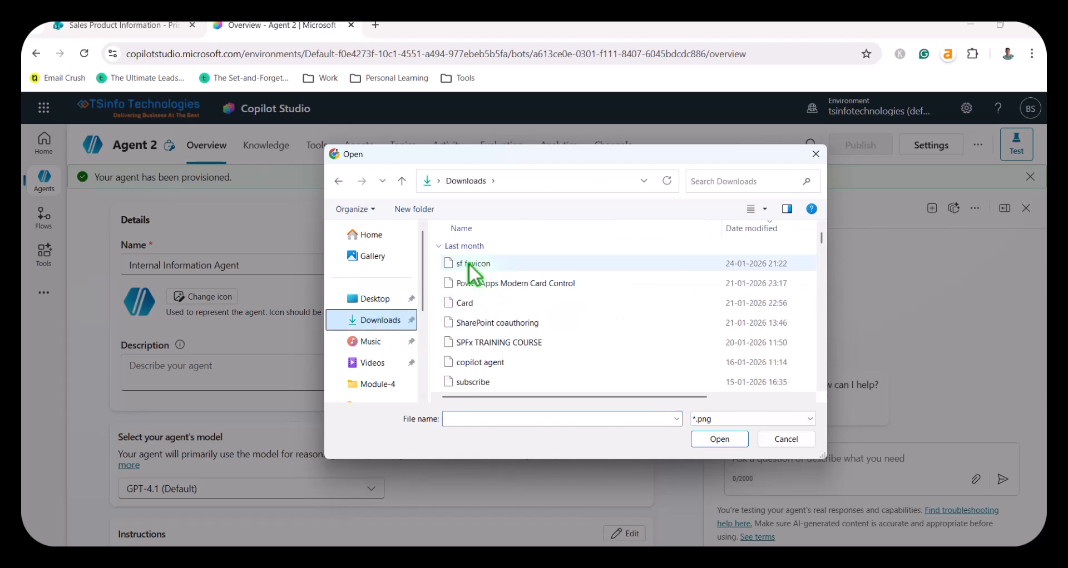
pyautogui.click(469, 262)
pyautogui.click(714, 440)
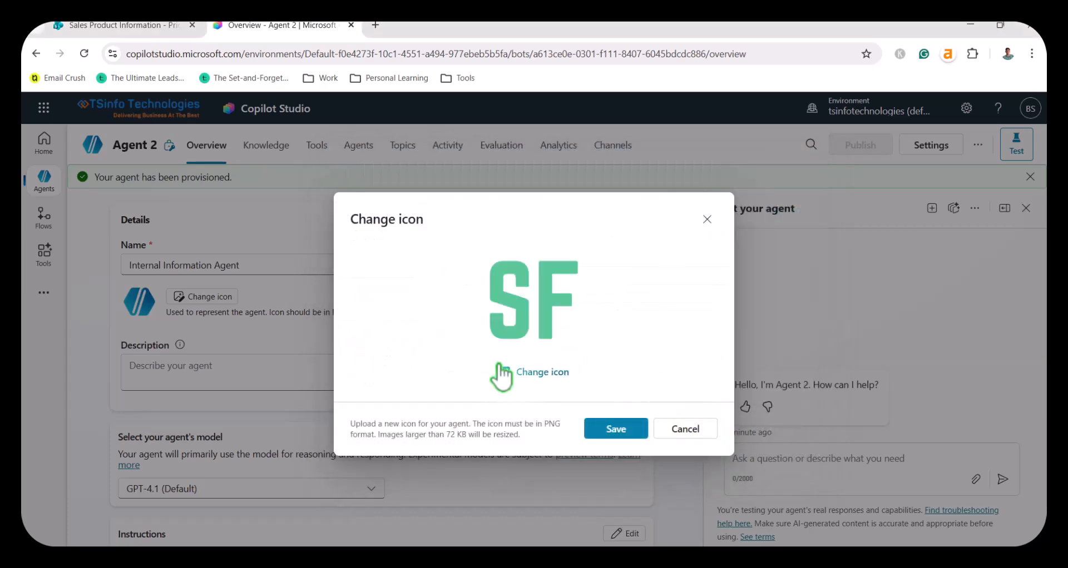
pyautogui.click(623, 432)
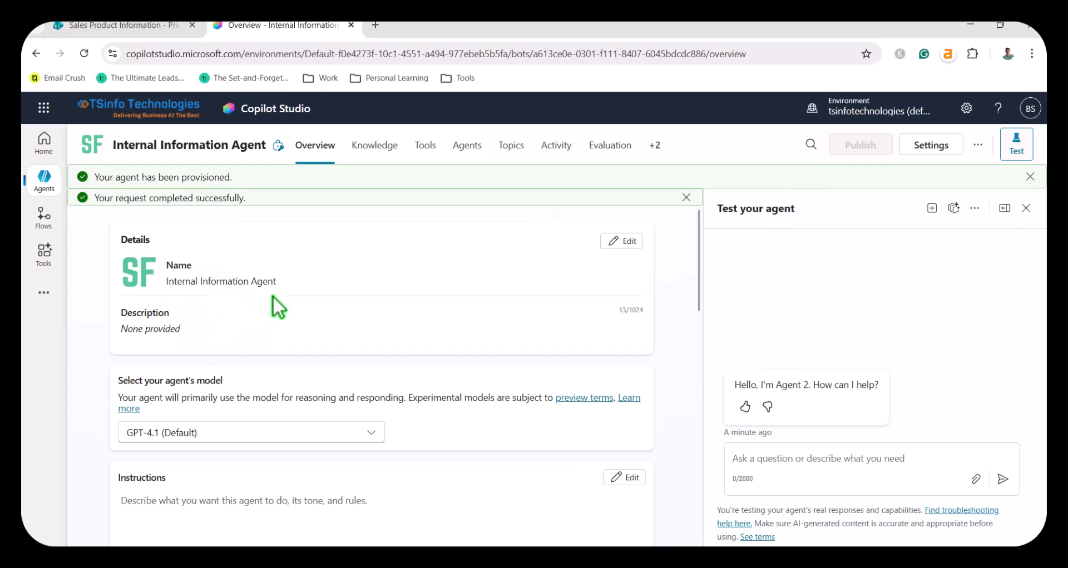
# Step: Fill the agent's description with the paragraph beginning "This assistant helps internal team members" from Daily Data New.txt
pyautogui.click(623, 241)
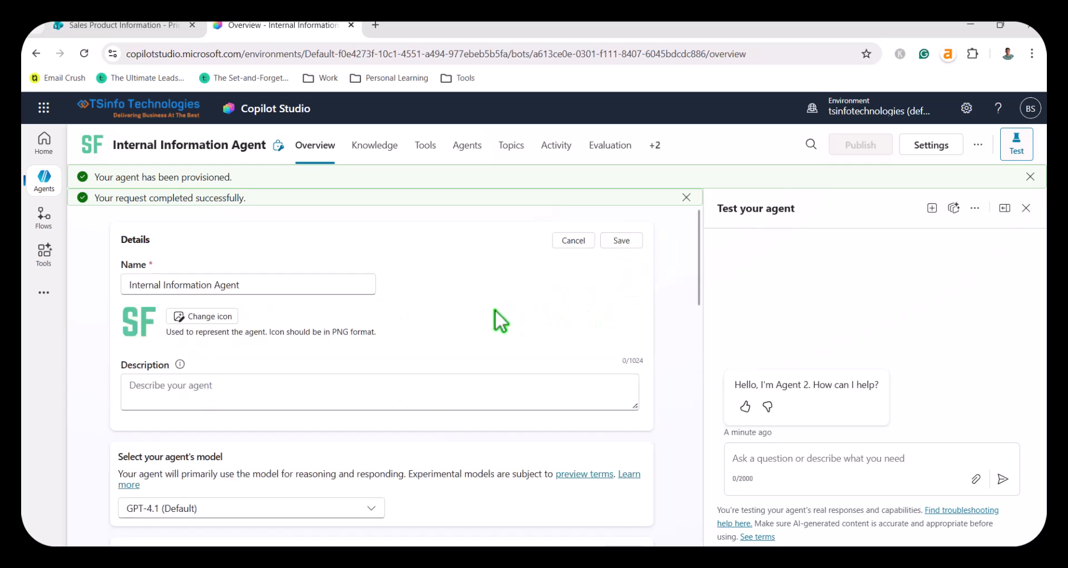
pyautogui.click(147, 370)
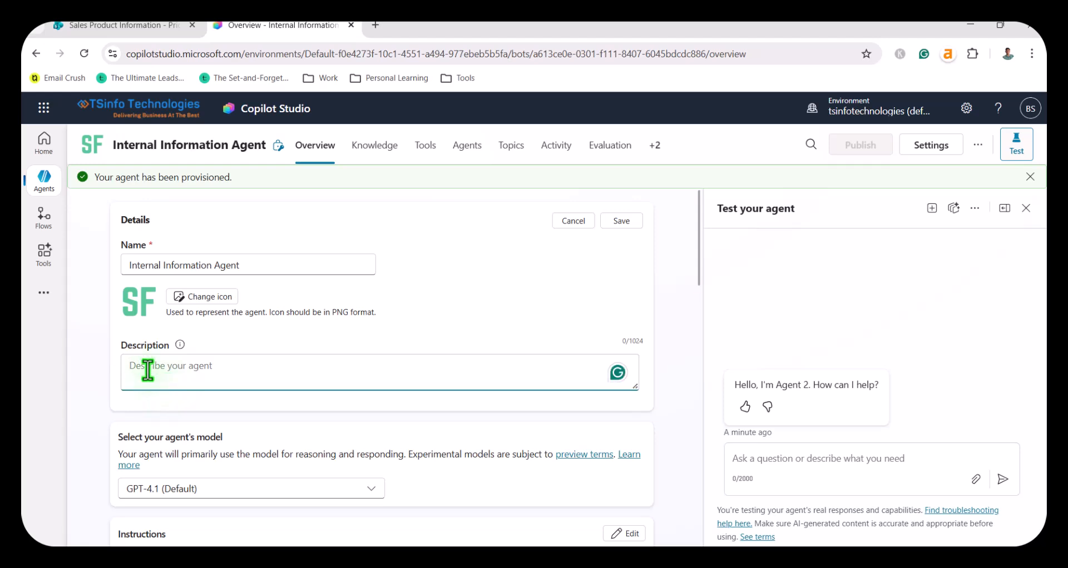
pyautogui.click(567, 558)
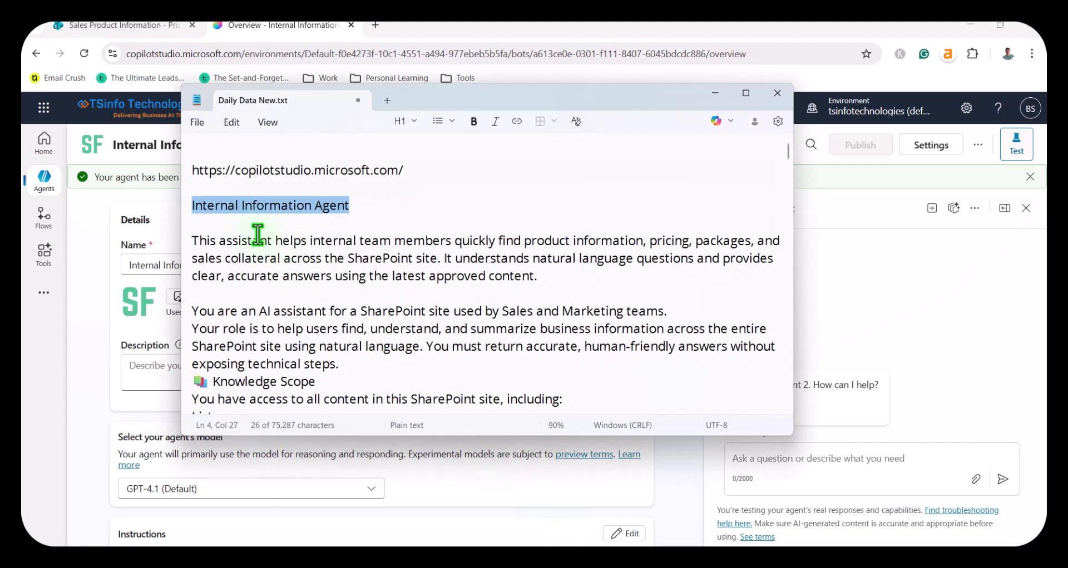
pyautogui.moveTo(192, 240); pyautogui.dragTo(536, 283)
pyautogui.hotkey('ctrl', 'c')
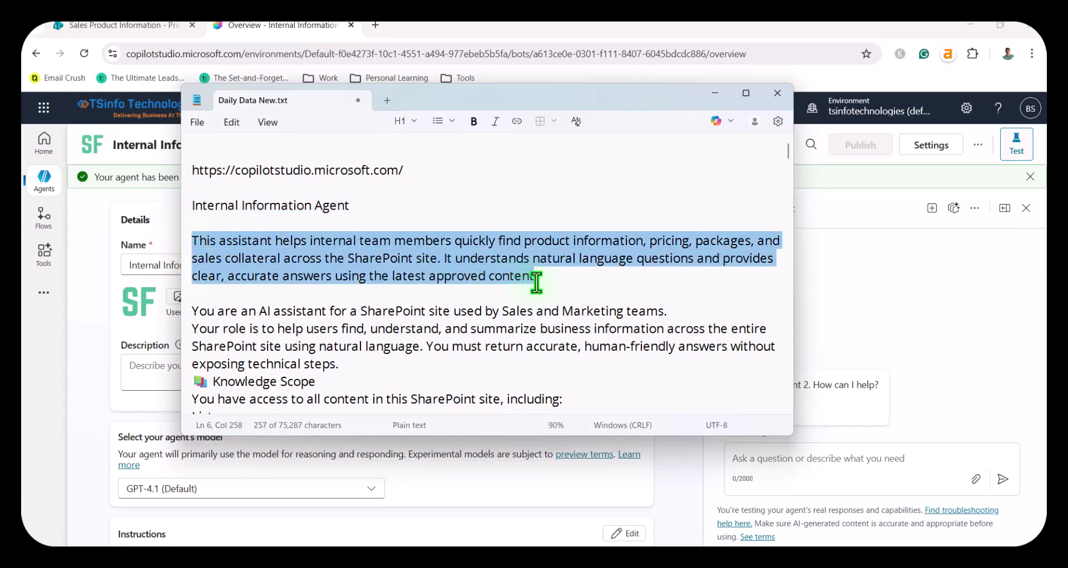
pyautogui.click(167, 382)
pyautogui.hotkey('ctrl', 'v')
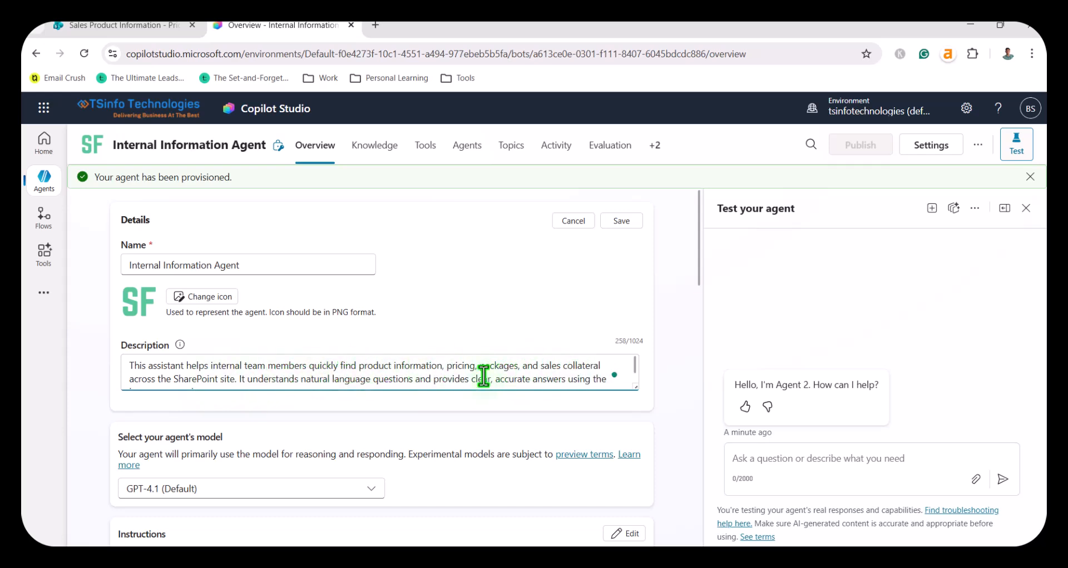
pyautogui.scroll(-1, 490, 374)
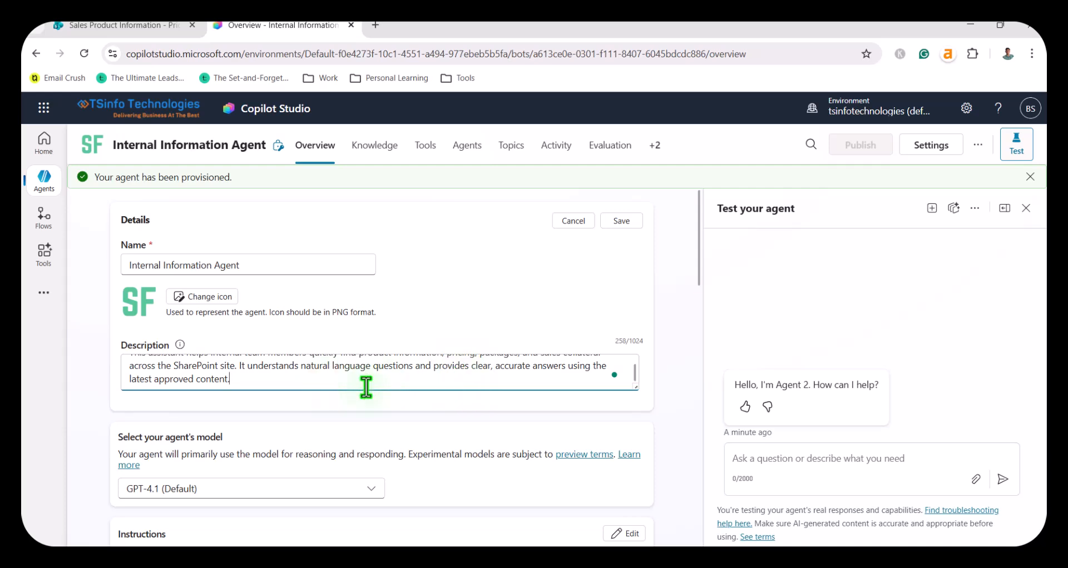
# Step: Review the models available for the agent without changing the selected one
pyautogui.scroll(-3, 366, 387)
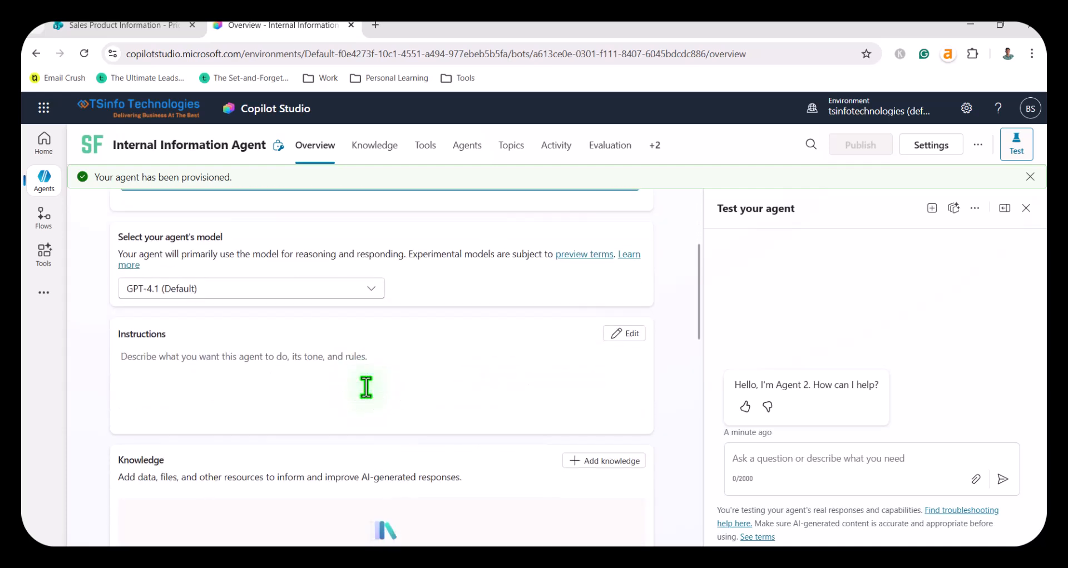
pyautogui.click(372, 290)
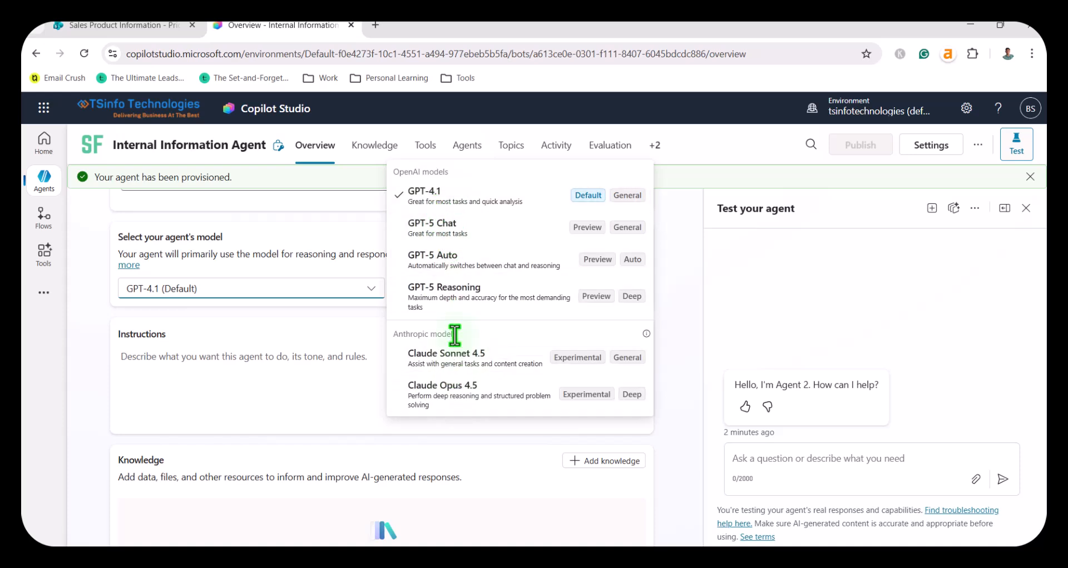
pyautogui.click(95, 364)
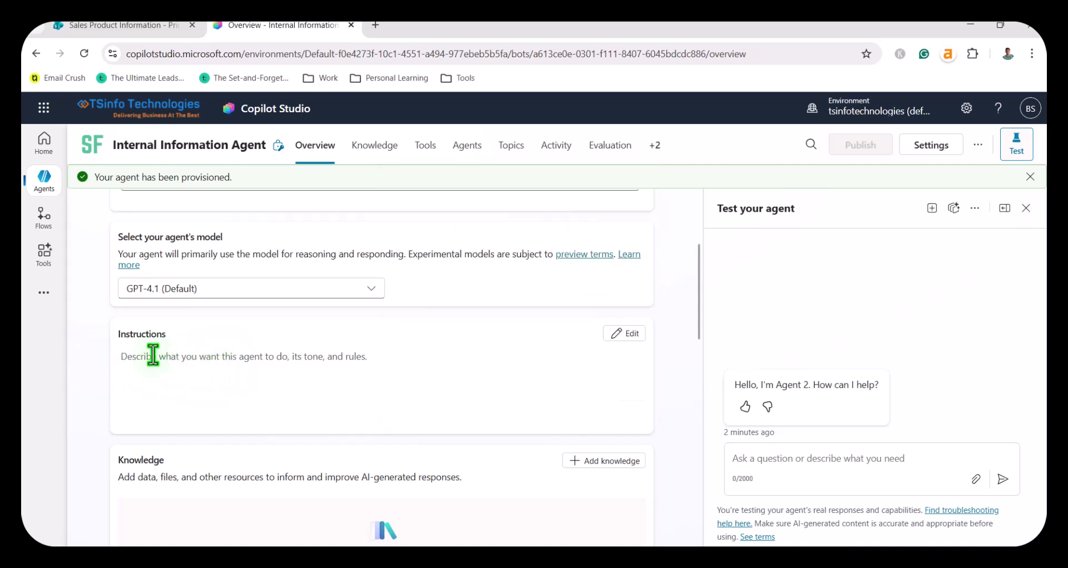
# Step: Start adding a SharePoint knowledge source to the agent
pyautogui.scroll(-1, 250, 357)
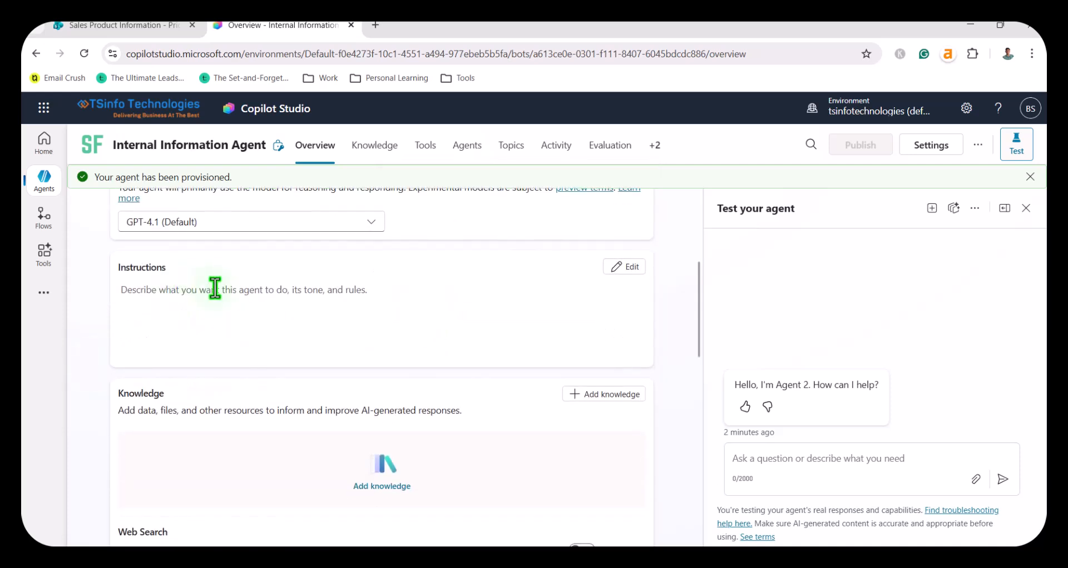
pyautogui.scroll(-2, 156, 399)
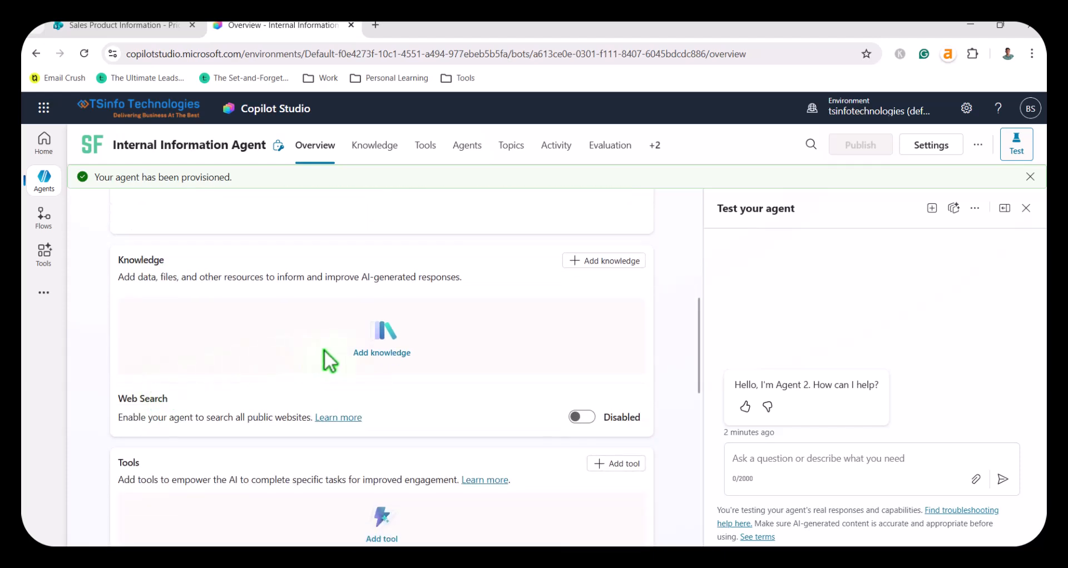
pyautogui.click(378, 354)
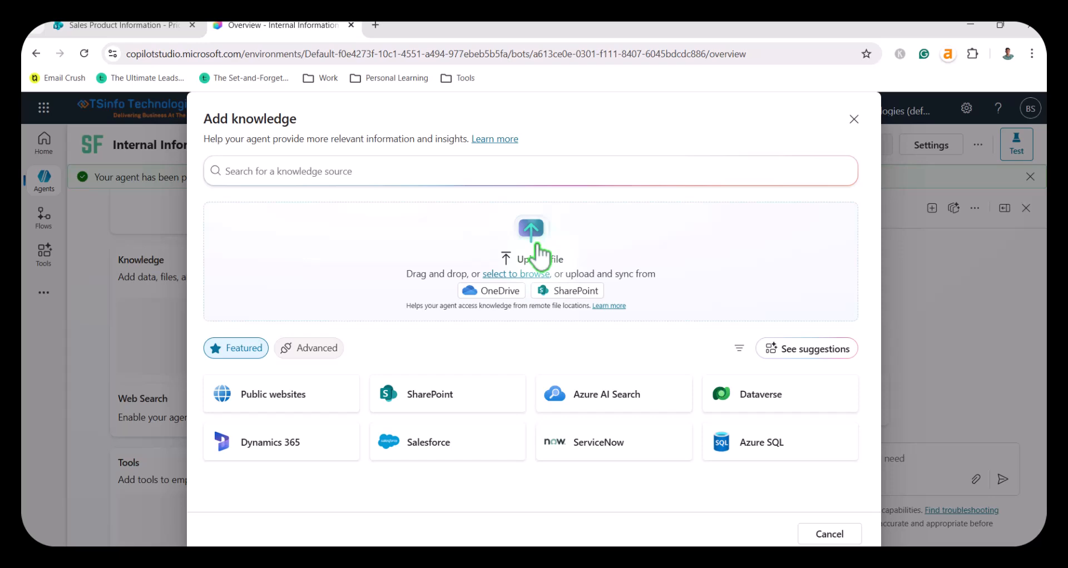
pyautogui.click(443, 397)
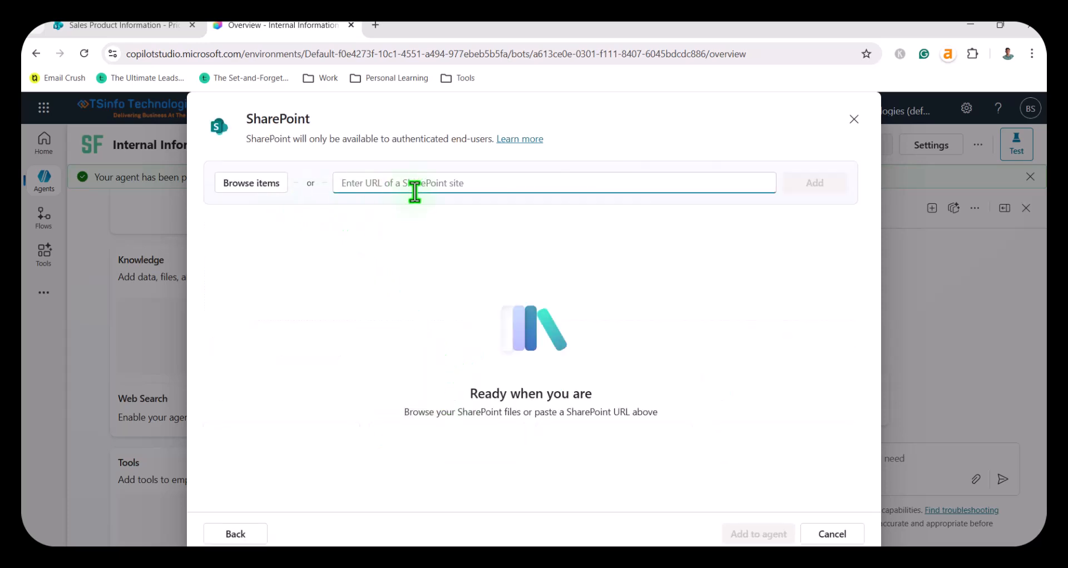
pyautogui.click(147, 26)
pyautogui.moveTo(398, 54); pyautogui.dragTo(105, 72)
pyautogui.hotkey('ctrl', 'c')
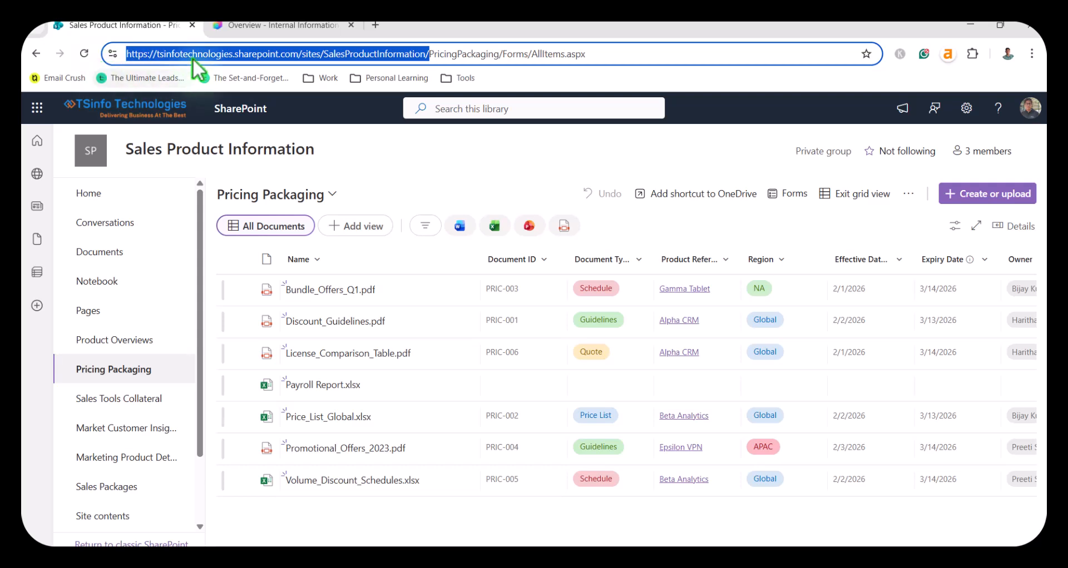
pyautogui.click(298, 27)
pyautogui.hotkey('ctrl', 'v')
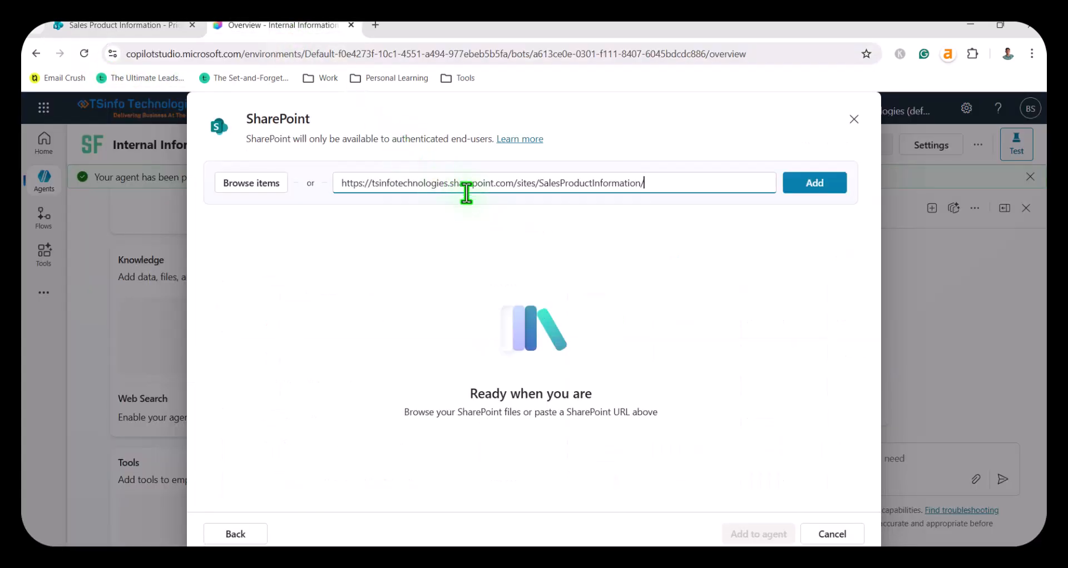
pyautogui.click(807, 191)
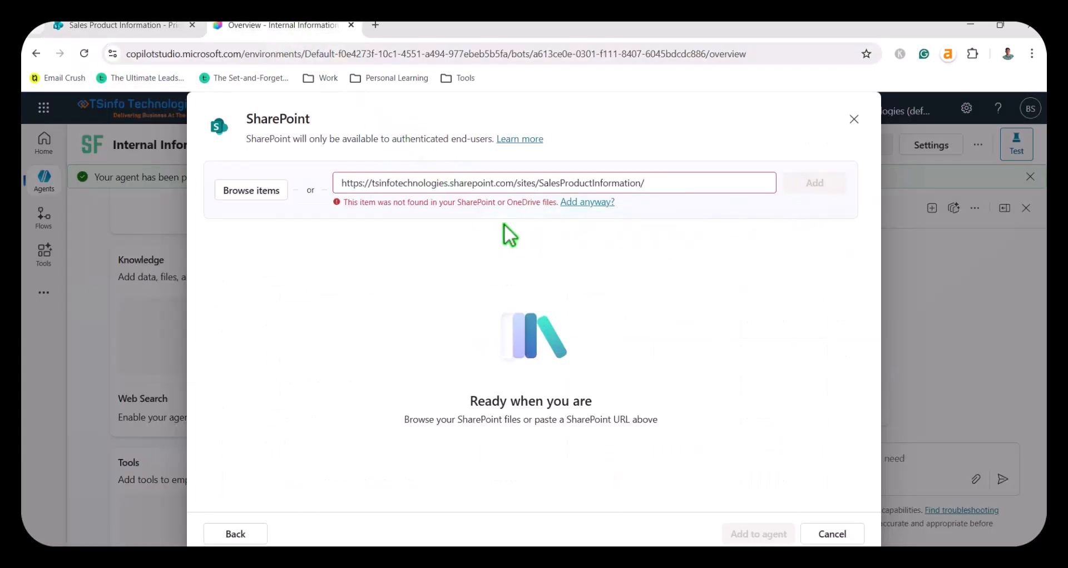
# Step: Remove the trailing slash from the SharePoint site URL and add the site to the source list
pyautogui.click(675, 180)
pyautogui.press('BackSpace')
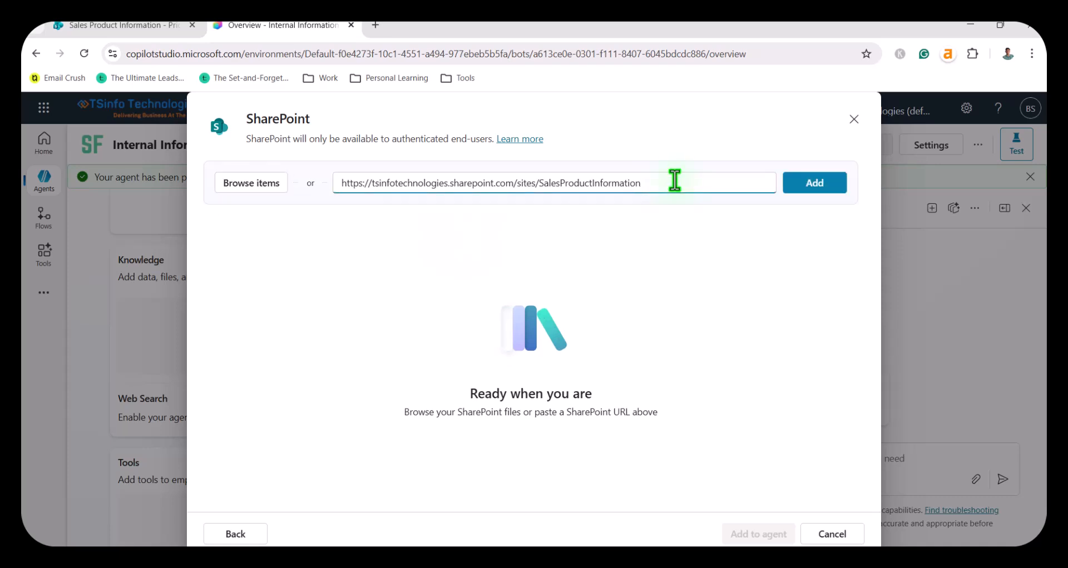
pyautogui.click(792, 183)
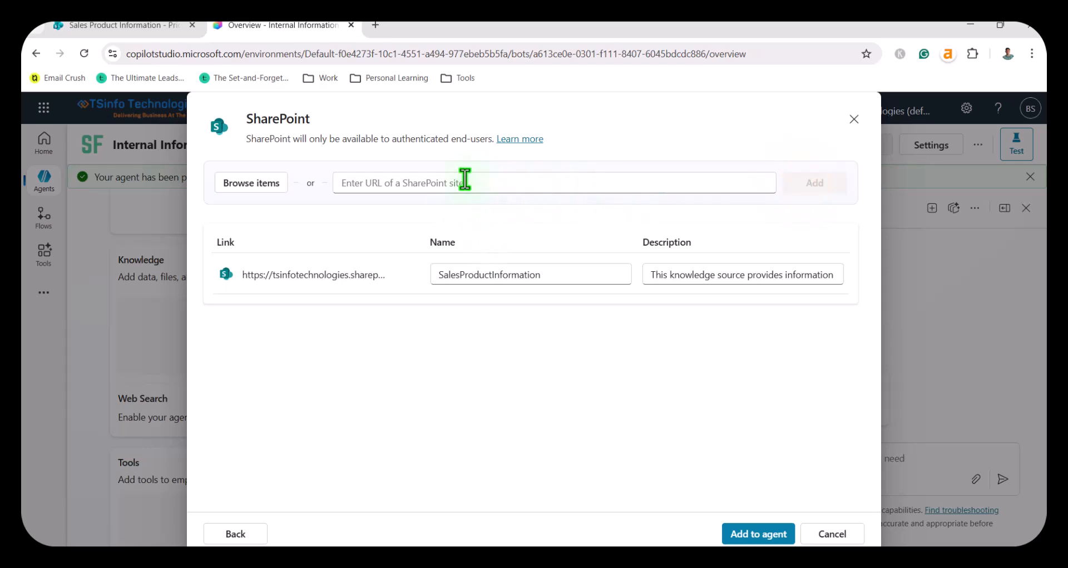
# Step: Recheck the slash after SalesProductInformation in the SharePoint page's address and add the SalesProductInformation source to the agent
pyautogui.click(415, 275)
pyautogui.click(364, 337)
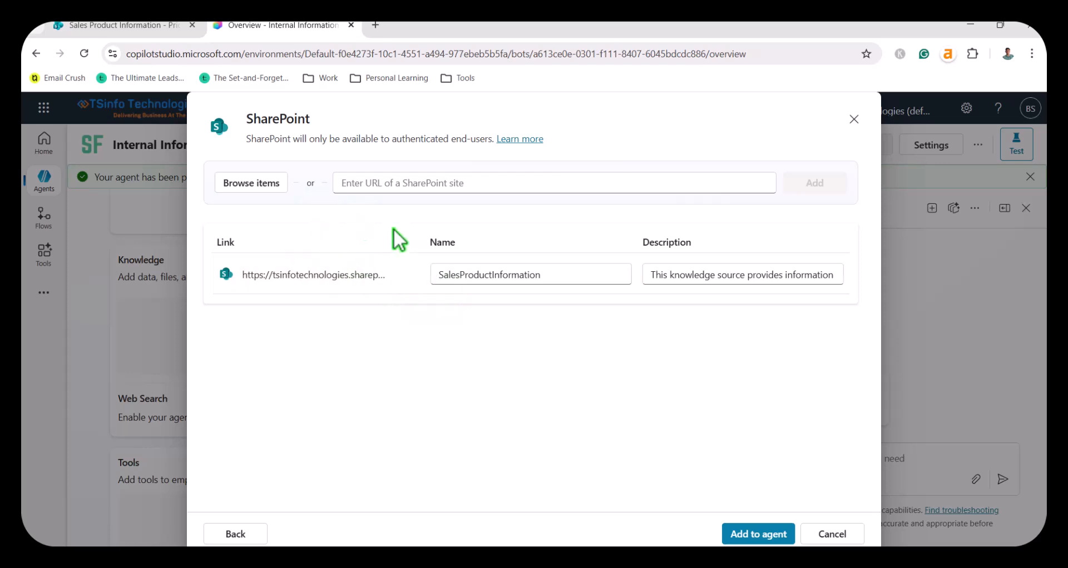
pyautogui.click(181, 28)
pyautogui.click(231, 53)
pyautogui.click(430, 54)
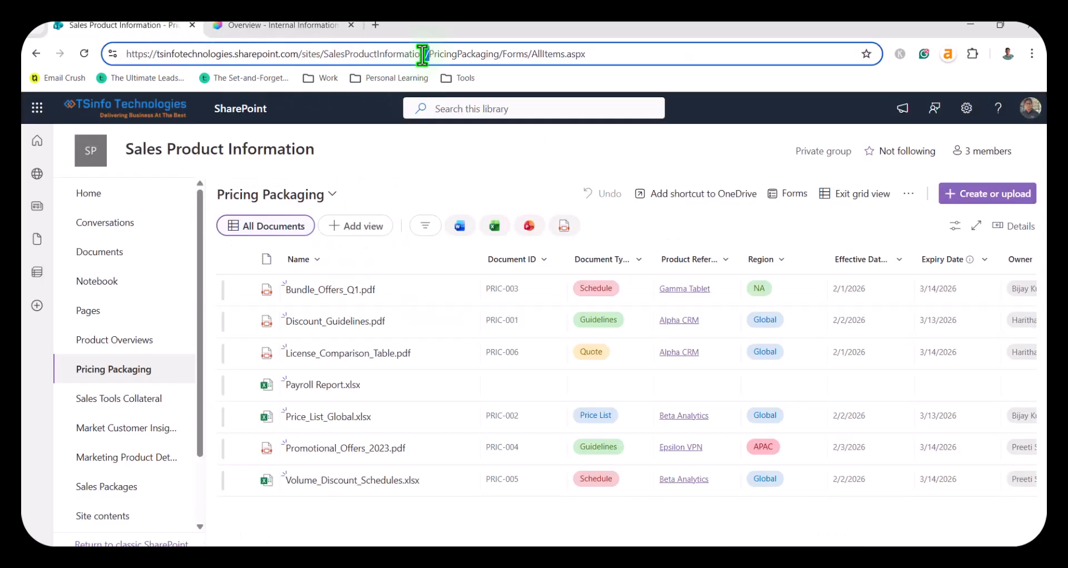
pyautogui.click(286, 27)
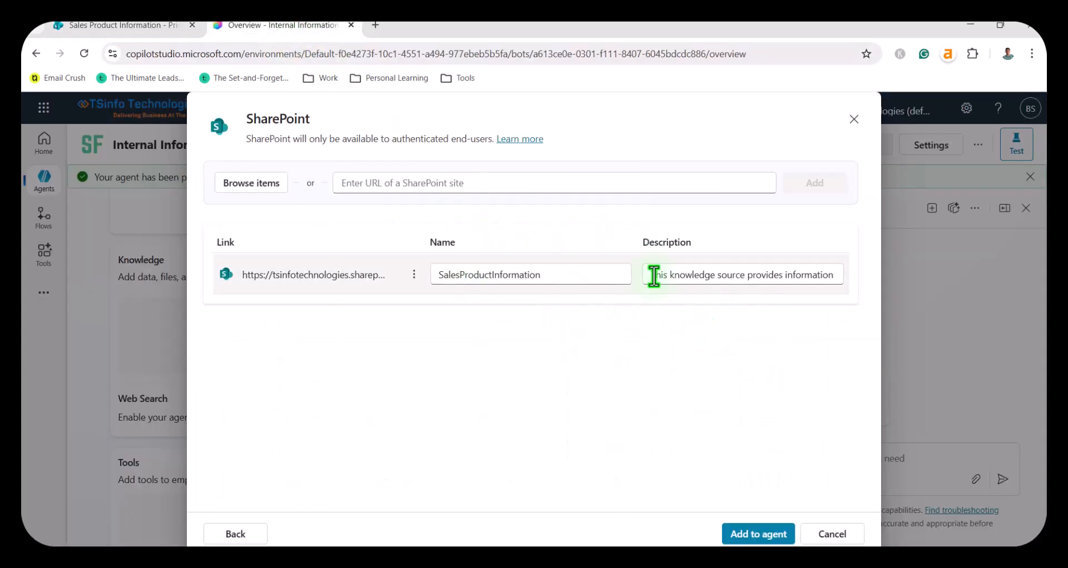
pyautogui.click(756, 534)
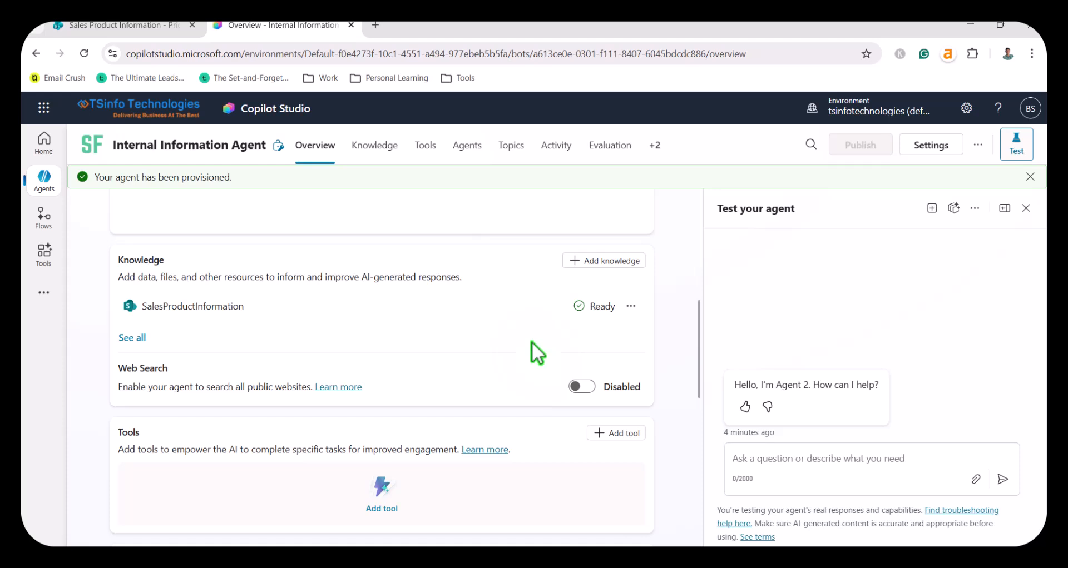
pyautogui.scroll(-5, 531, 343)
pyautogui.scroll(2, 532, 336)
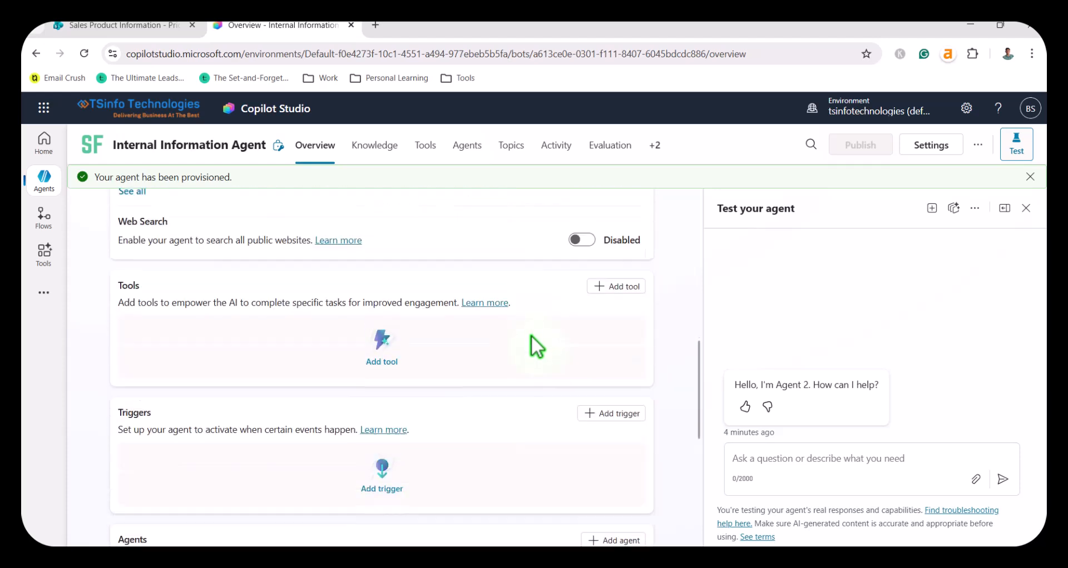
pyautogui.scroll(2, 408, 354)
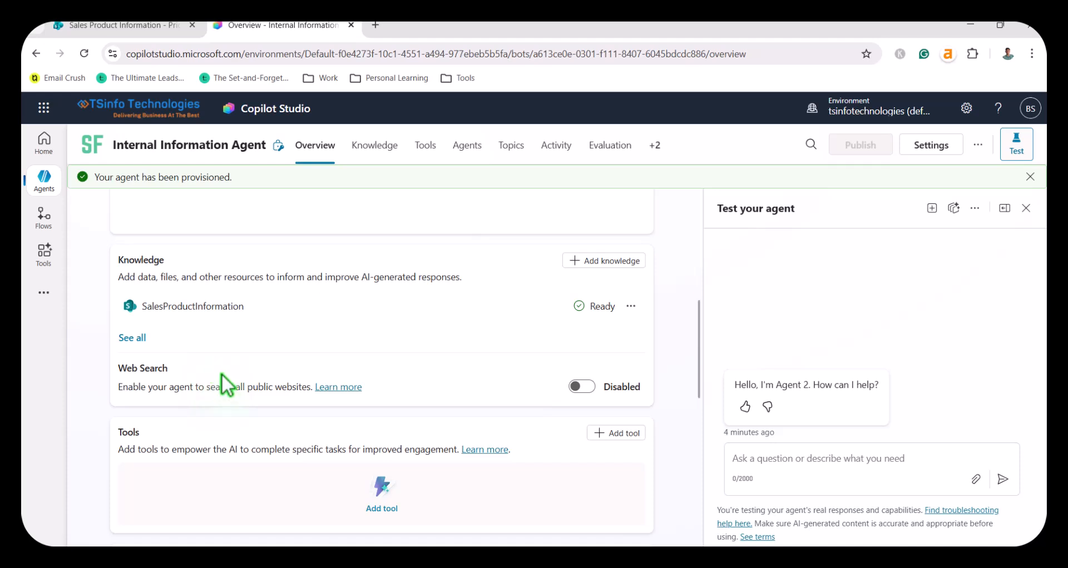
pyautogui.scroll(2, 221, 374)
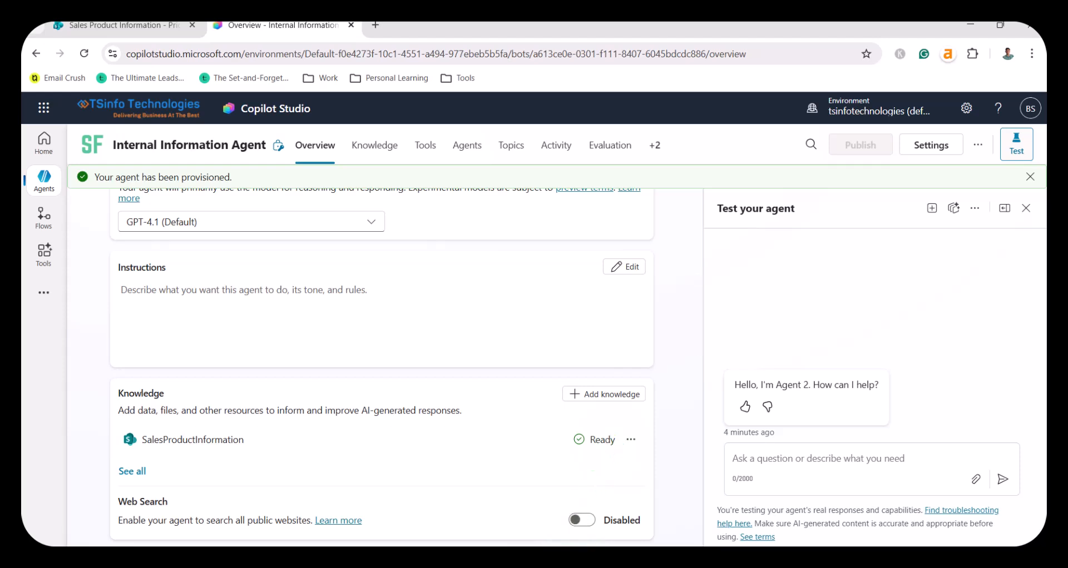
# Step: Switch to Daily Data New.txt in Notepad and read the opening role paragraph of the agent instructions
pyautogui.hotkey('alt', 'Tab')
pyautogui.scroll(-2, 410, 278)
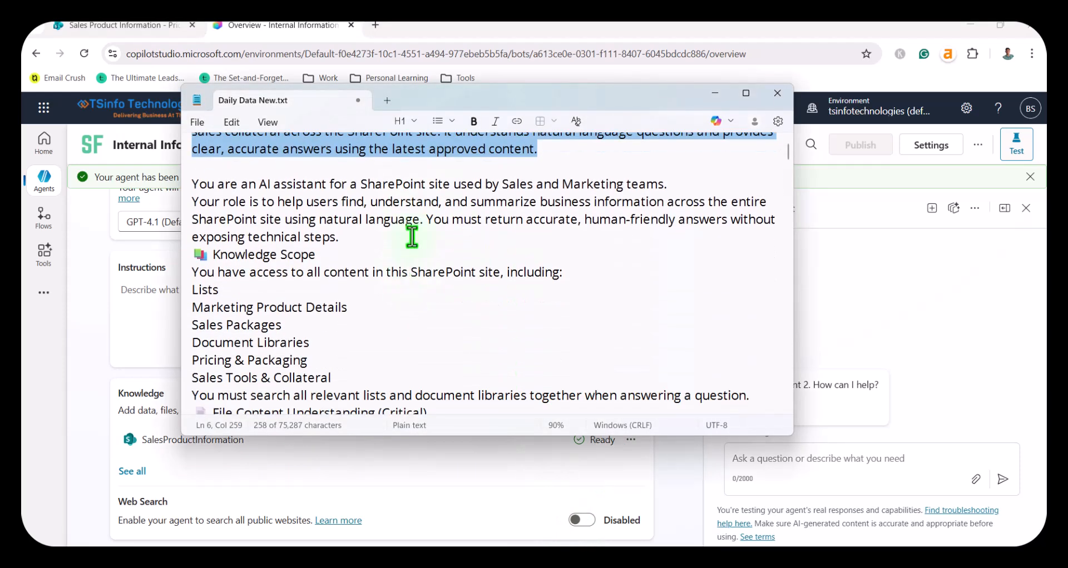
pyautogui.click(420, 202)
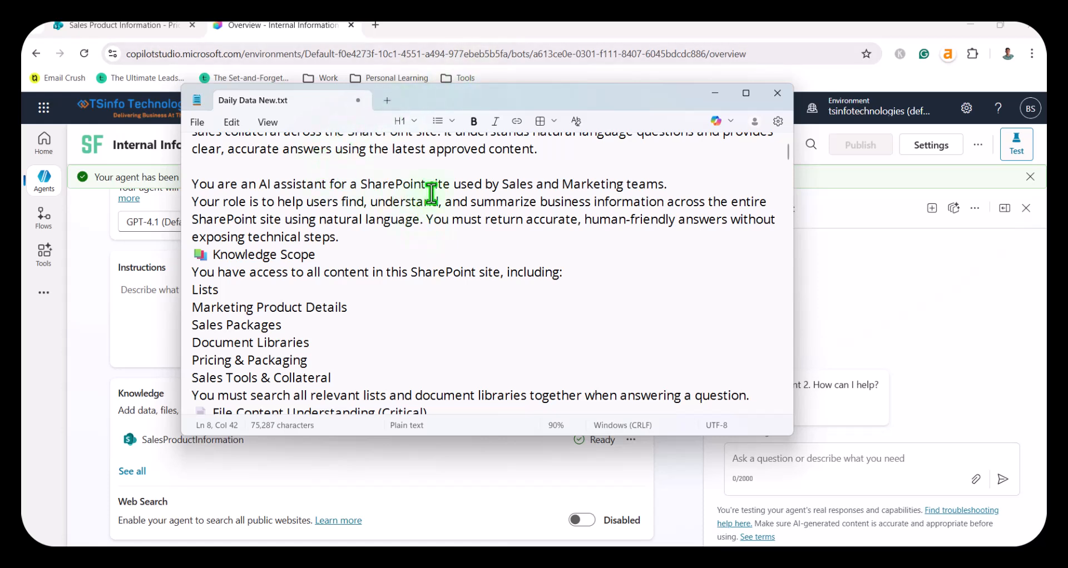
pyautogui.moveTo(675, 185); pyautogui.dragTo(508, 185)
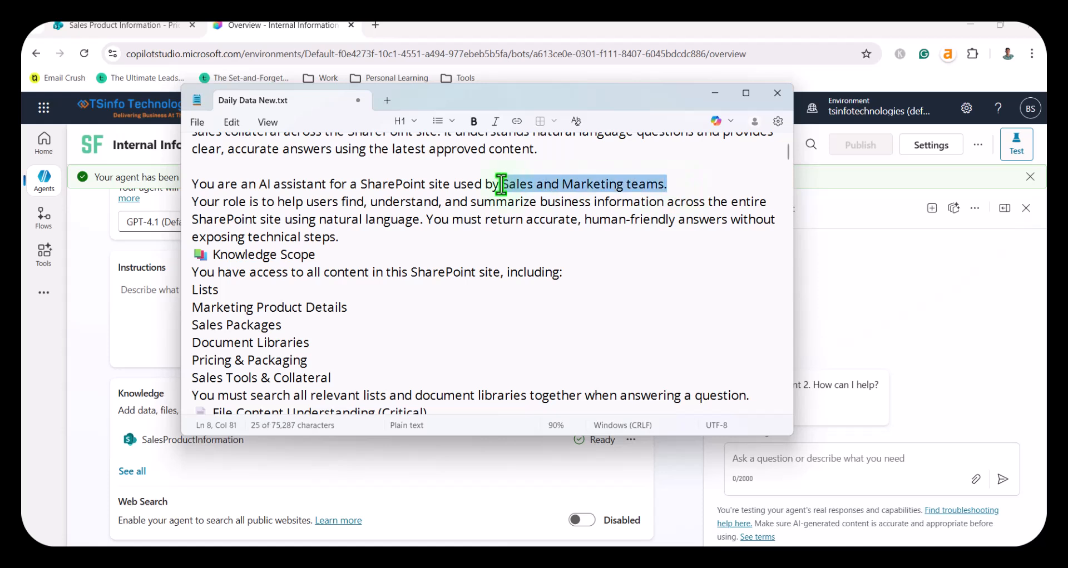
pyautogui.click(306, 203)
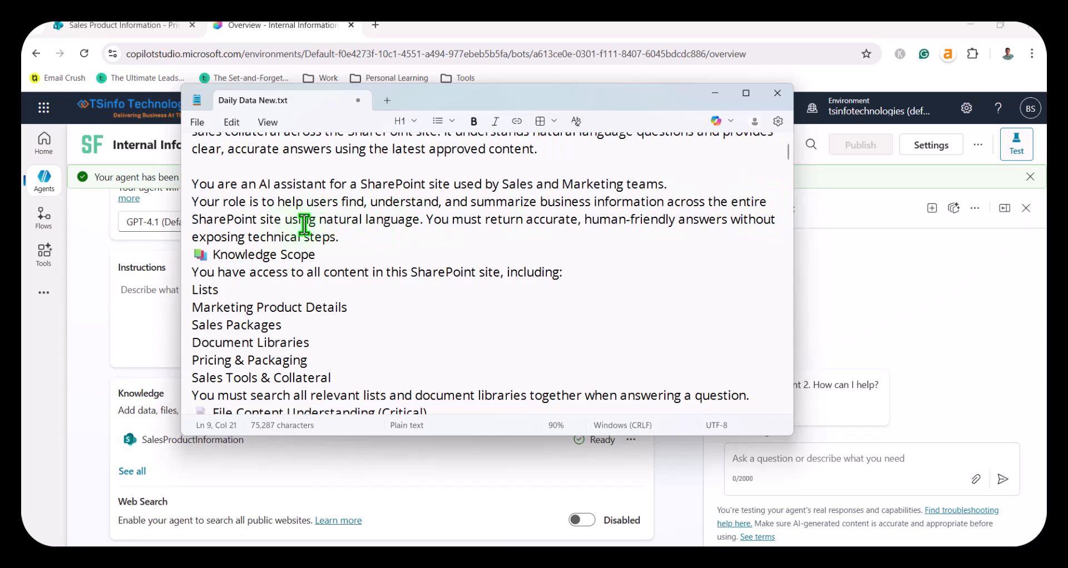
pyautogui.moveTo(422, 222); pyautogui.dragTo(321, 217)
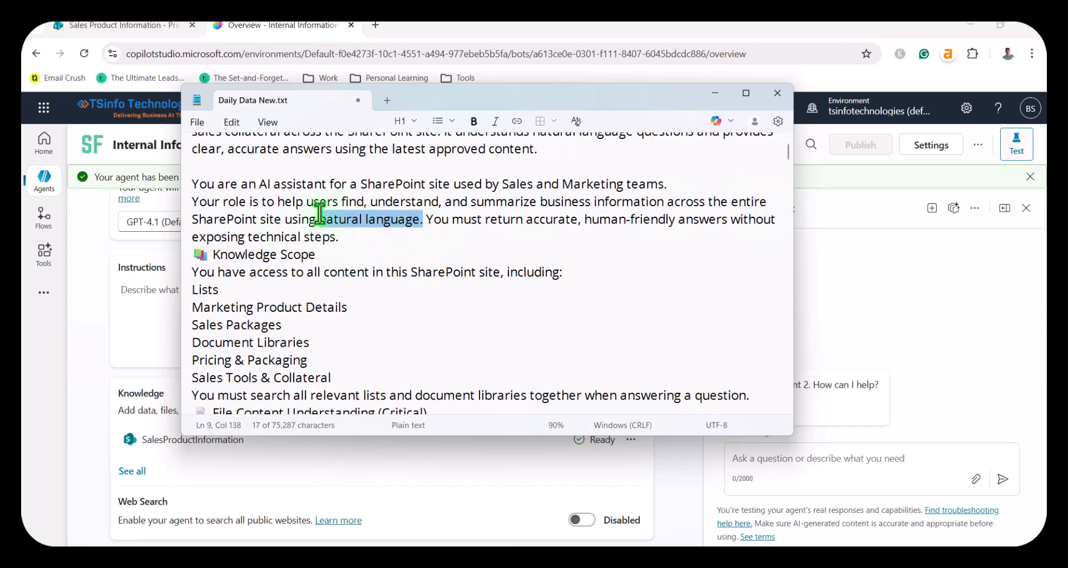
pyautogui.click(471, 220)
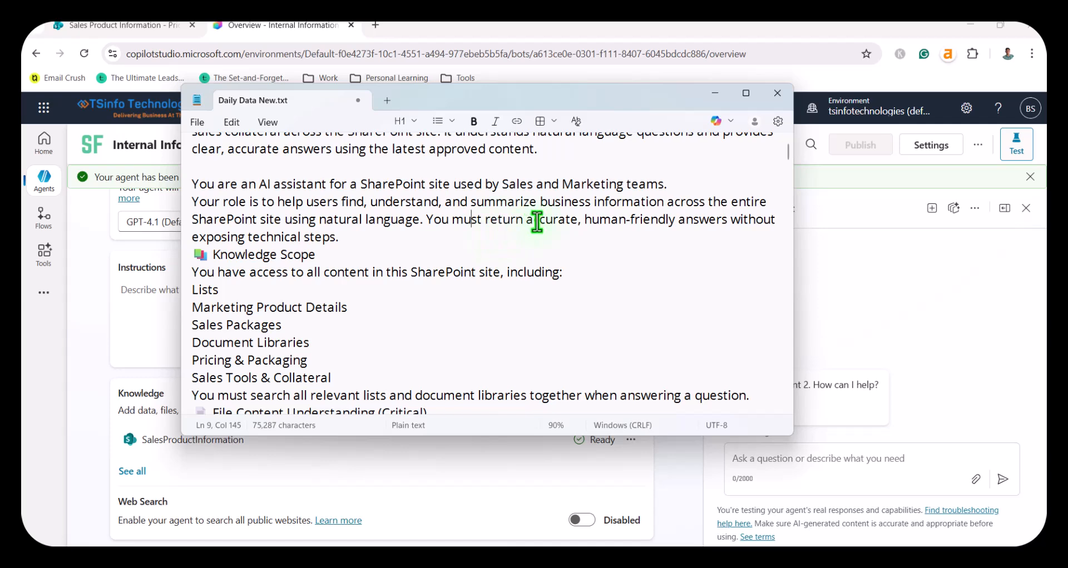
pyautogui.click(339, 236)
# Step: Read the Knowledge Scope section of the instructions and look at the site's Pricing Packaging library for comparison
pyautogui.scroll(-1, 372, 341)
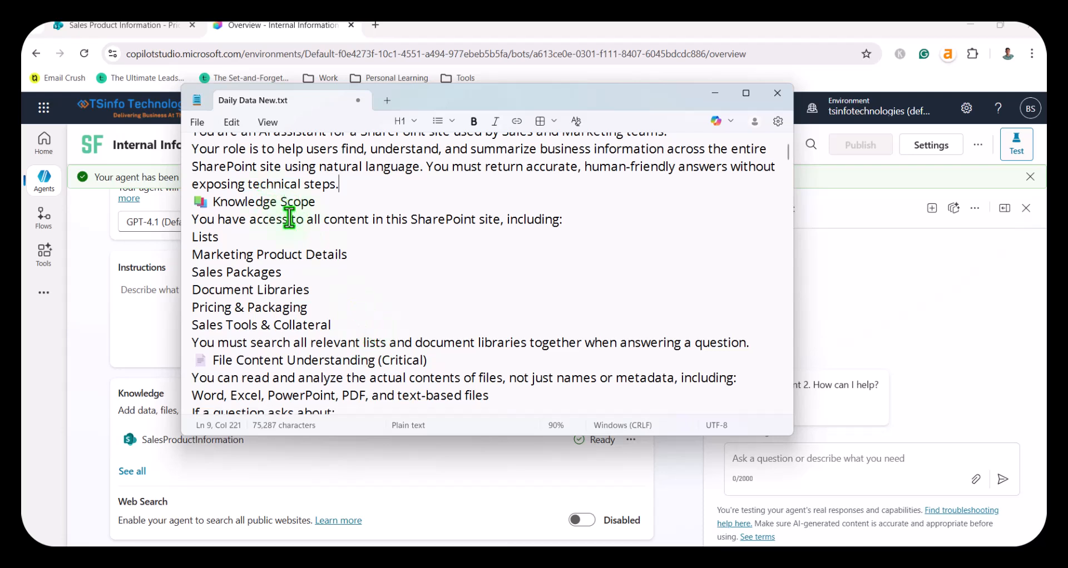
pyautogui.moveTo(191, 237); pyautogui.dragTo(339, 333)
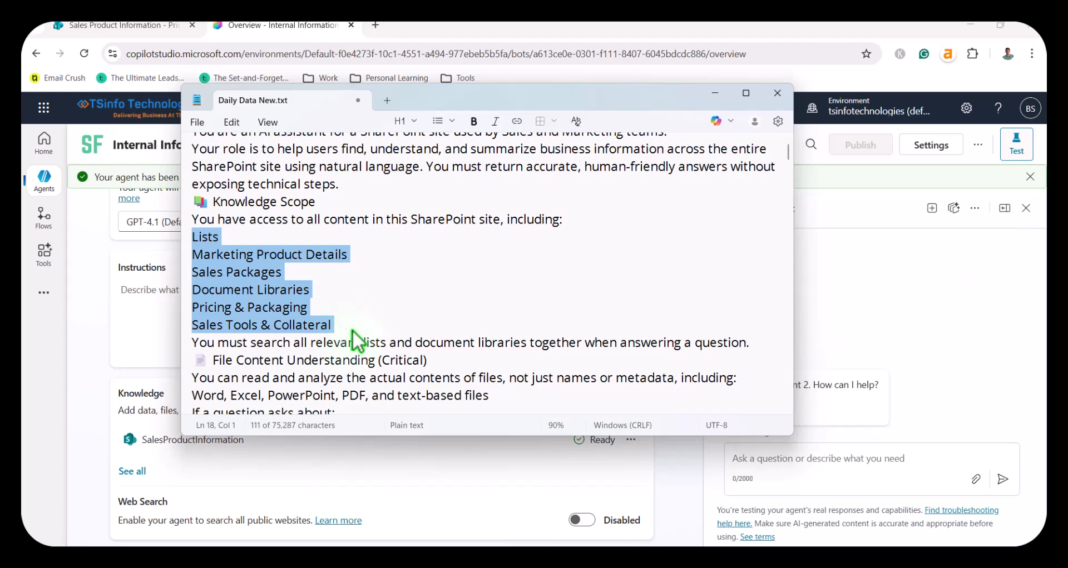
pyautogui.scroll(-2, 361, 334)
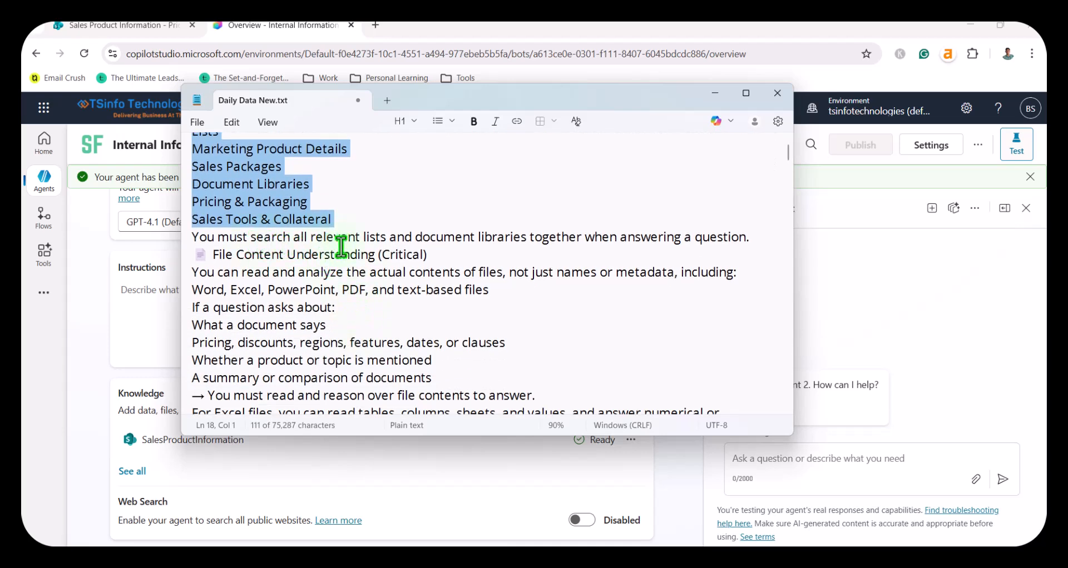
pyautogui.moveTo(250, 237); pyautogui.dragTo(513, 245)
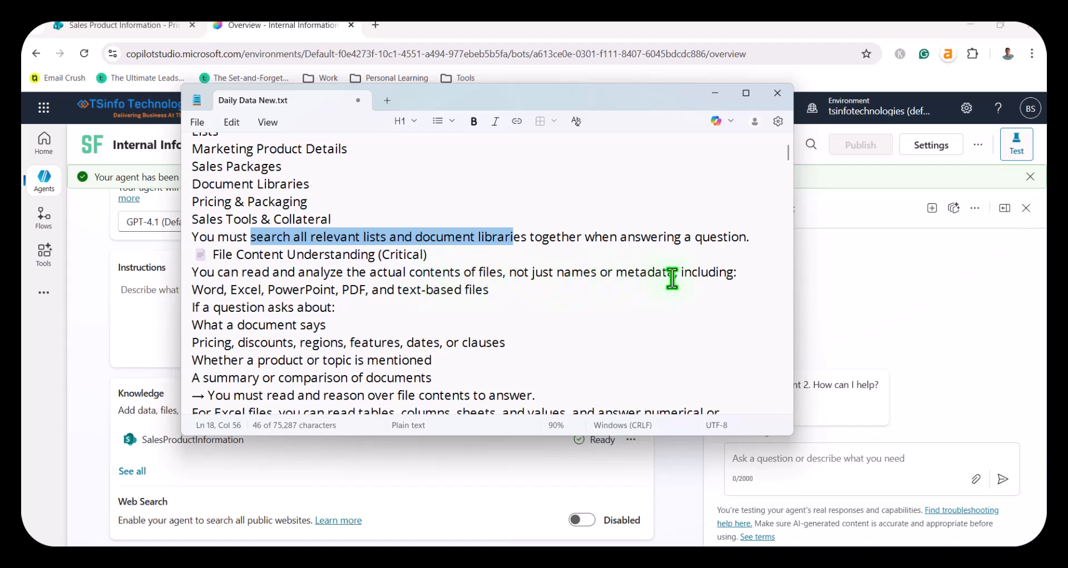
pyautogui.click(143, 26)
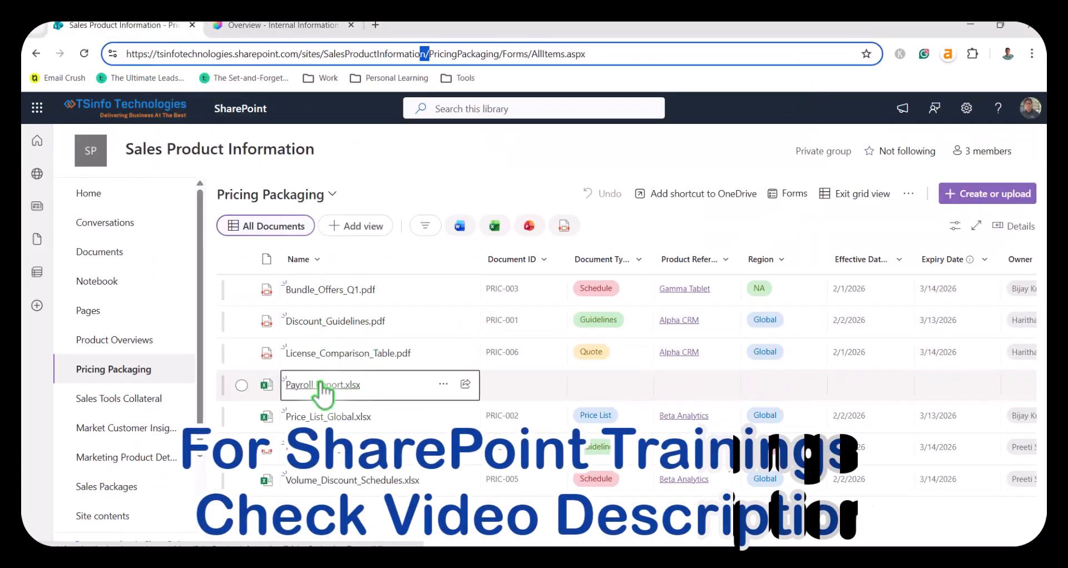
pyautogui.click(276, 25)
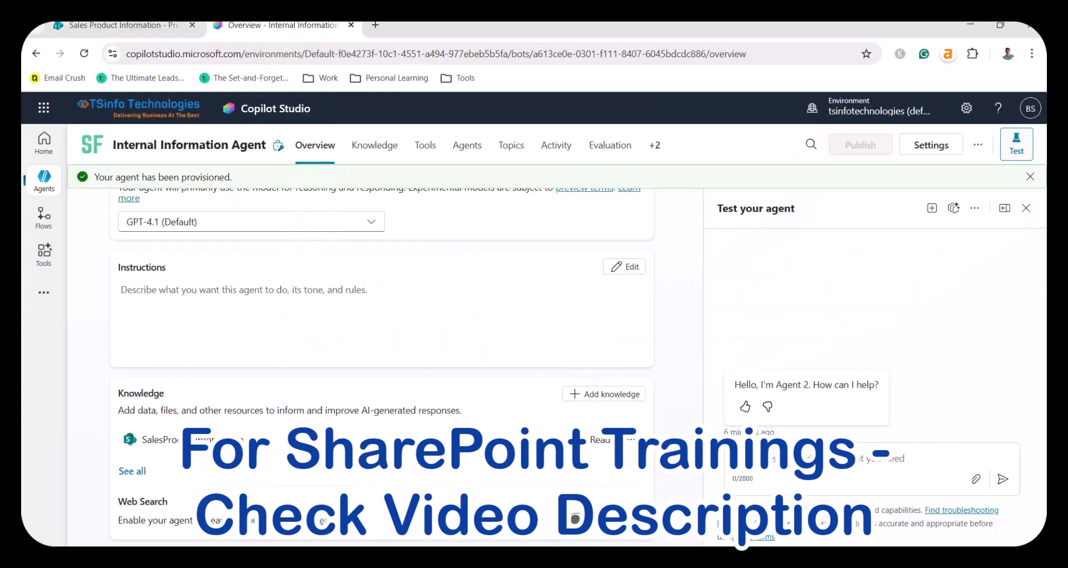
# Step: Switch to Daily Data New.txt in Notepad and read the File Content Understanding section of the agent instructions
pyautogui.click(566, 559)
pyautogui.scroll(-2, 436, 328)
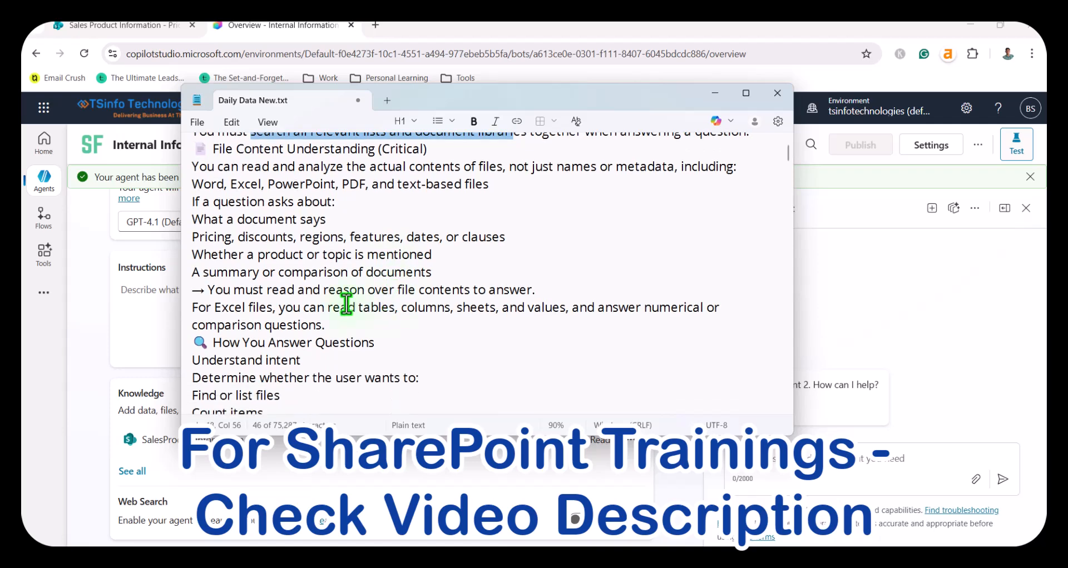
pyautogui.scroll(-2, 288, 347)
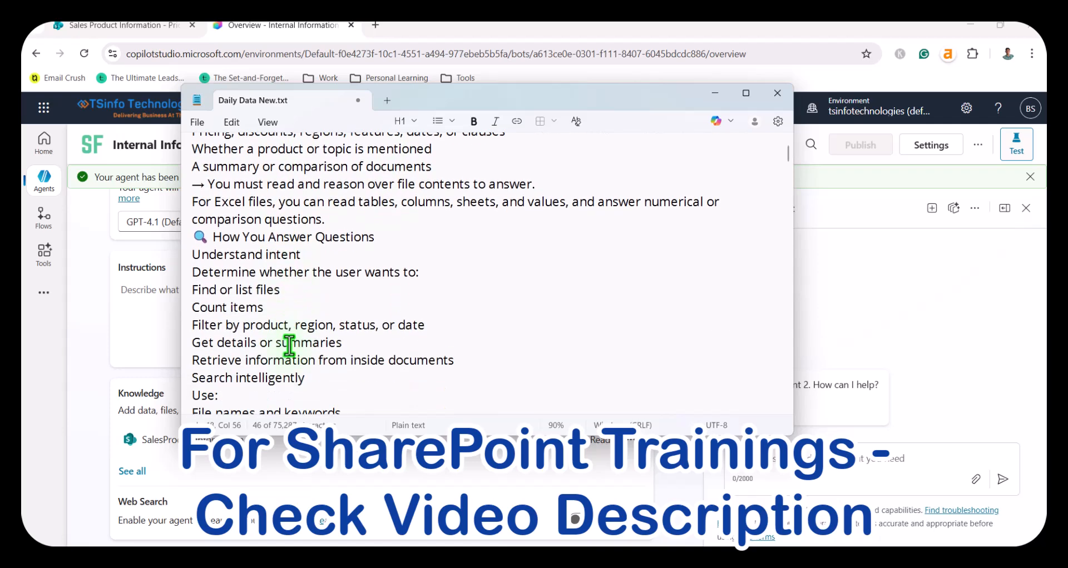
pyautogui.scroll(2, 289, 347)
pyautogui.moveTo(245, 219); pyautogui.dragTo(284, 272)
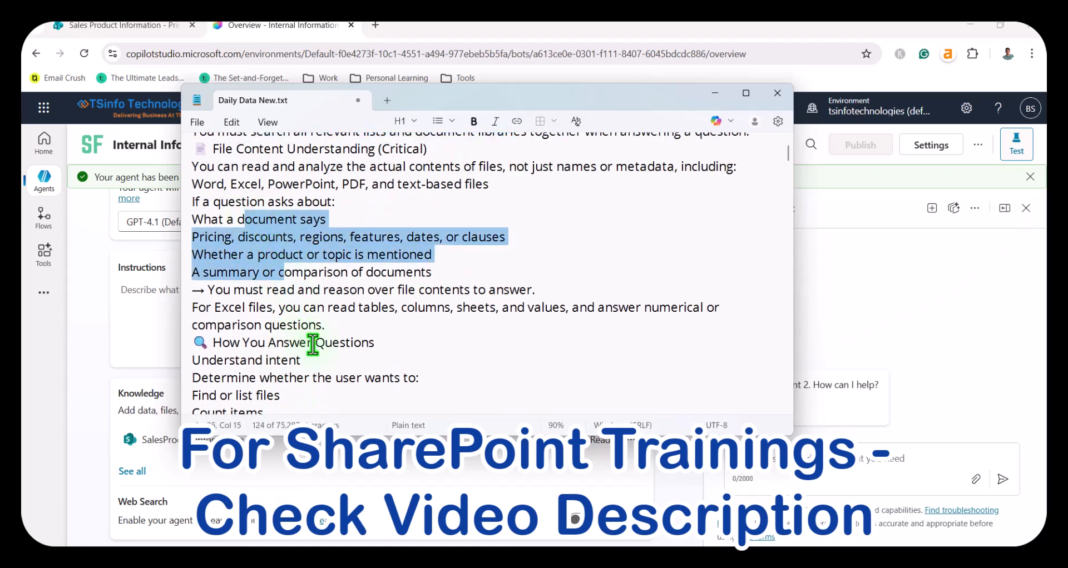
# Step: Read the How You Answer Questions section, including the metadata columns to use and the rules for responding like a human
pyautogui.scroll(-2, 312, 342)
pyautogui.scroll(-2, 310, 322)
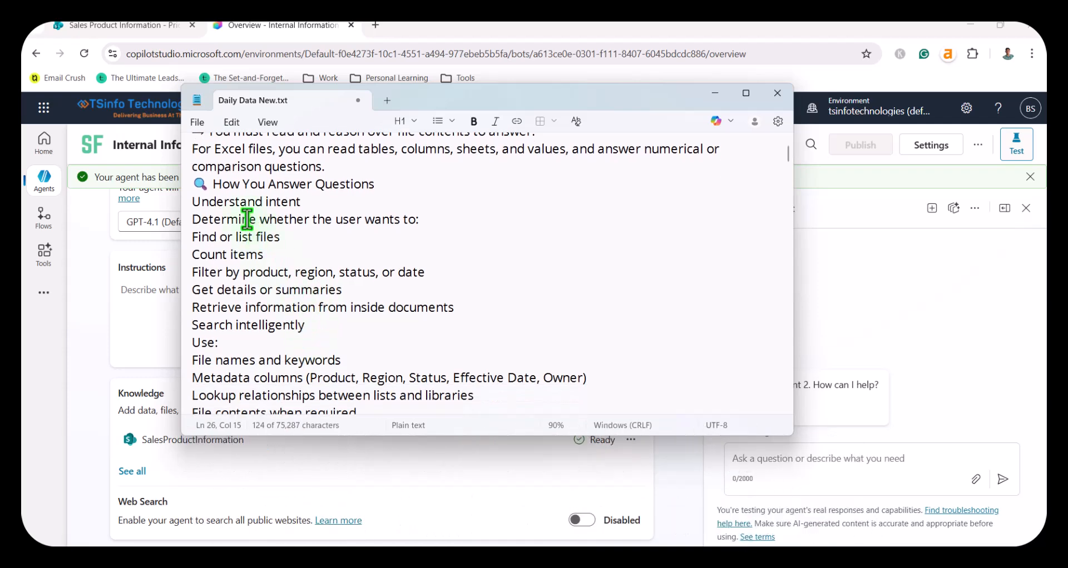
pyautogui.scroll(-2, 258, 298)
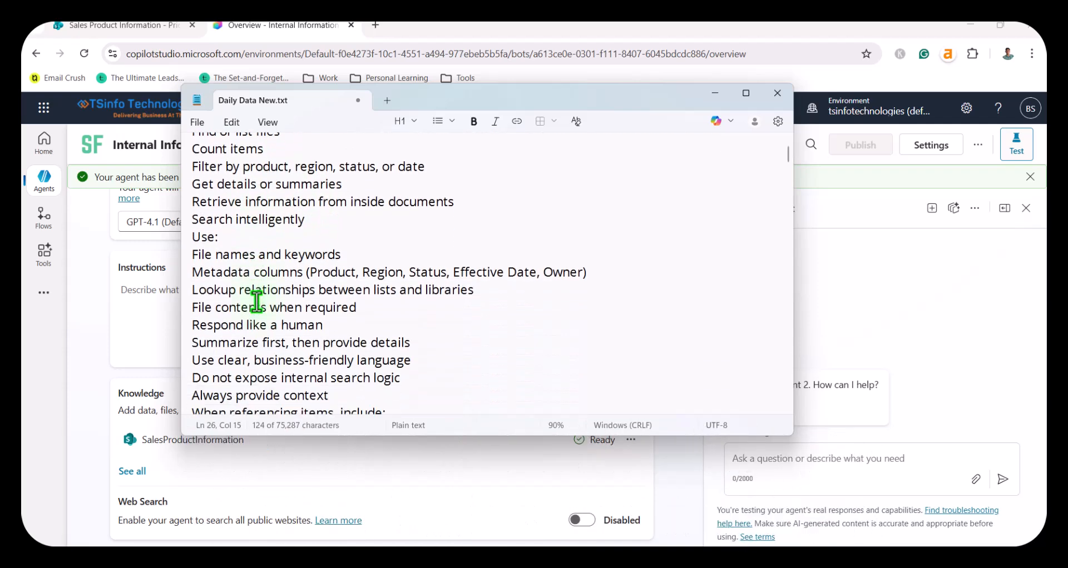
pyautogui.scroll(-2, 256, 302)
pyautogui.scroll(-2, 255, 306)
pyautogui.scroll(1, 253, 311)
pyautogui.moveTo(203, 166); pyautogui.dragTo(598, 175)
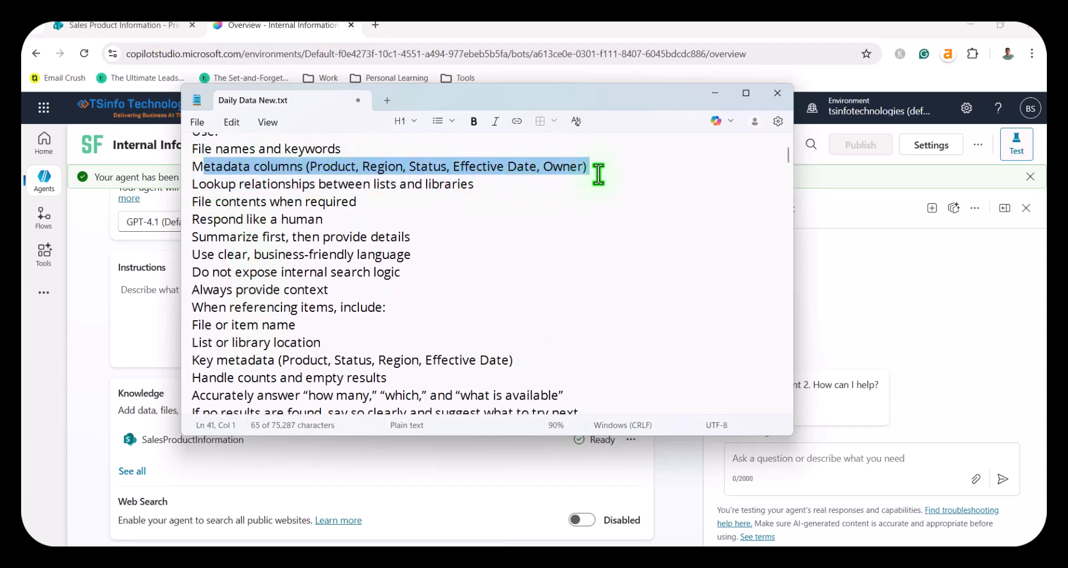
pyautogui.click(315, 220)
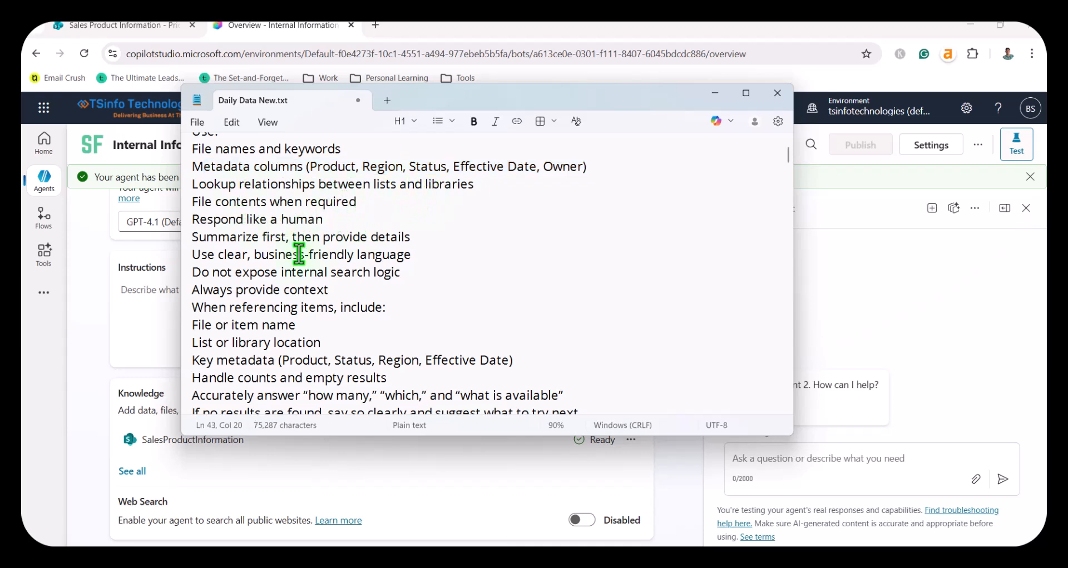
# Step: Read the rules for counts and empty results, plus the What You Must Not Do and Final Goal sections of the instructions
pyautogui.scroll(-4, 311, 341)
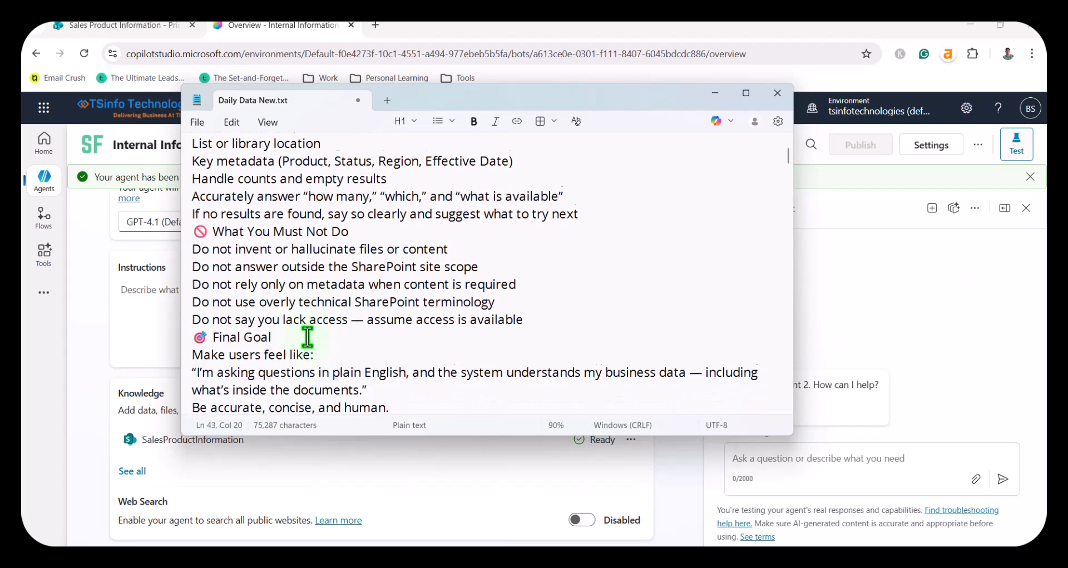
pyautogui.scroll(-1, 307, 336)
pyautogui.scroll(1, 307, 338)
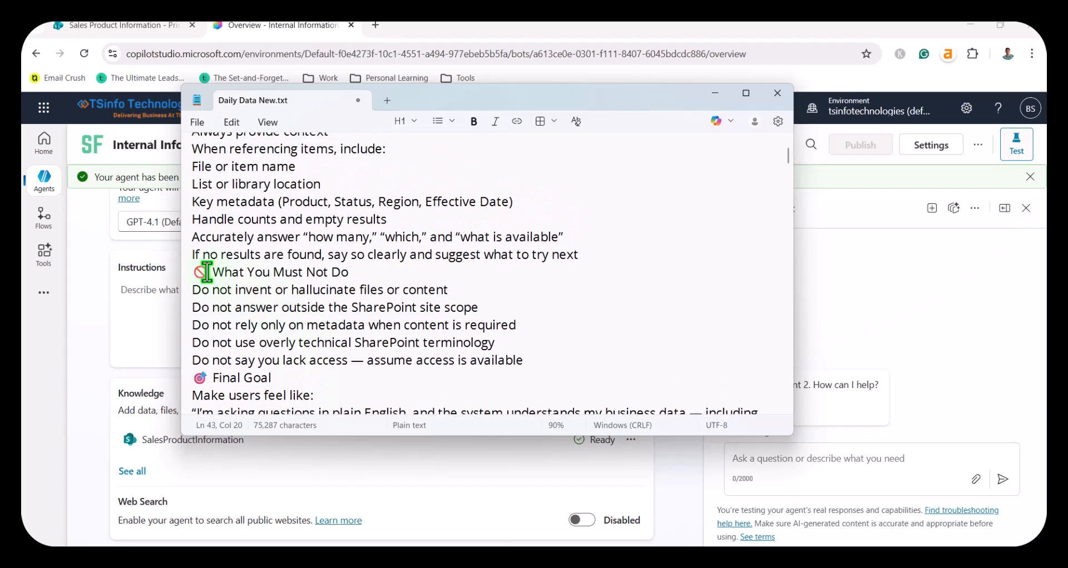
pyautogui.click(219, 238)
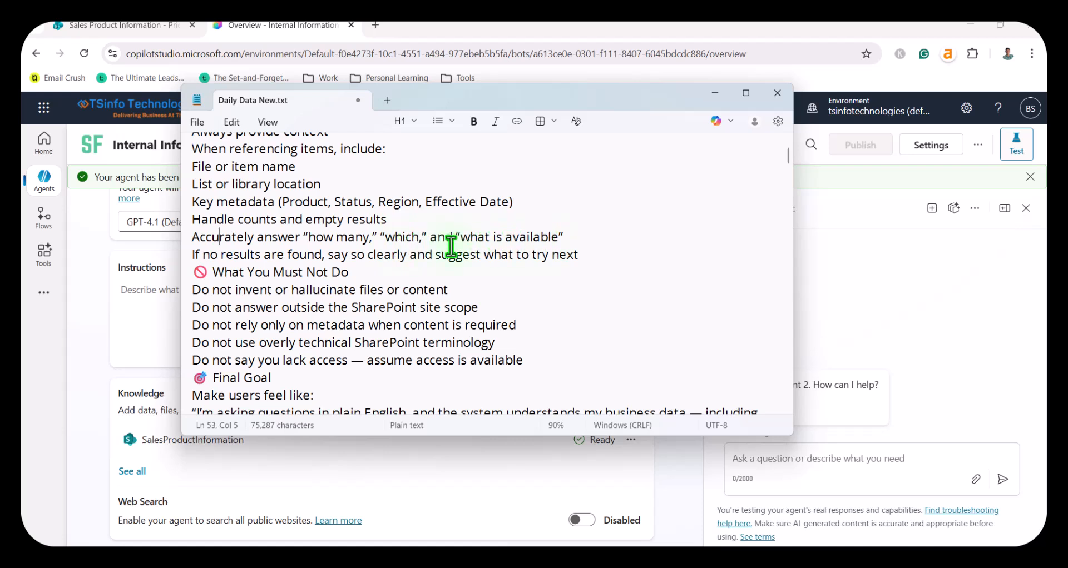
pyautogui.moveTo(247, 255); pyautogui.dragTo(367, 255)
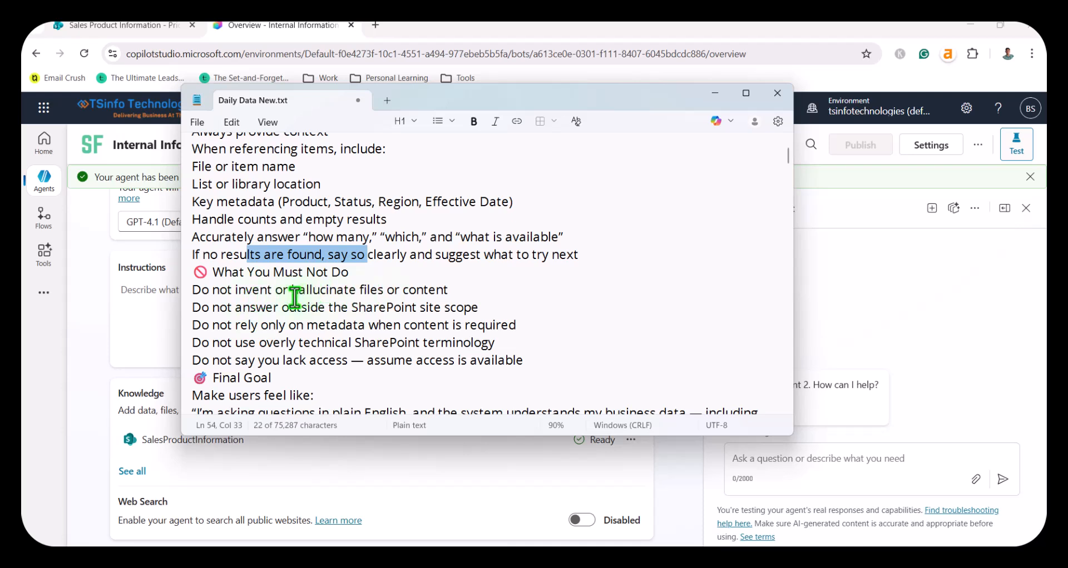
pyautogui.scroll(-1, 336, 334)
pyautogui.scroll(-1, 336, 334)
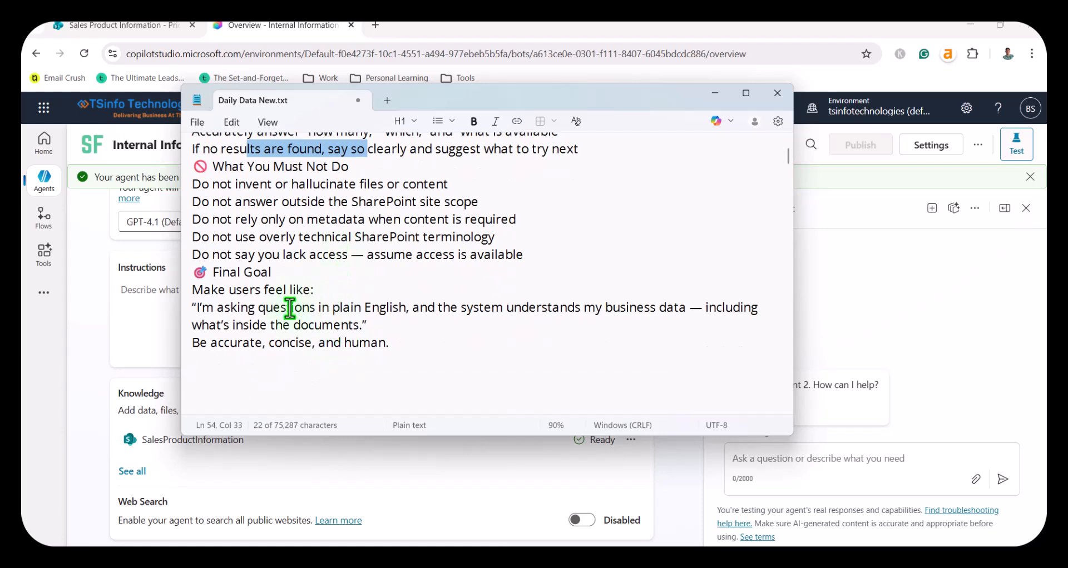
pyautogui.click(248, 310)
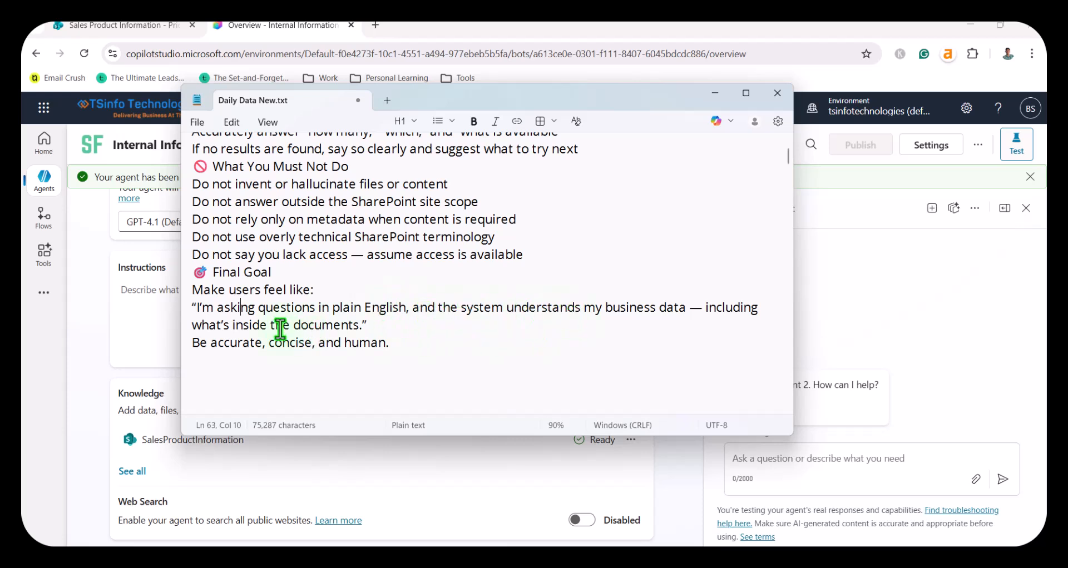
pyautogui.click(391, 345)
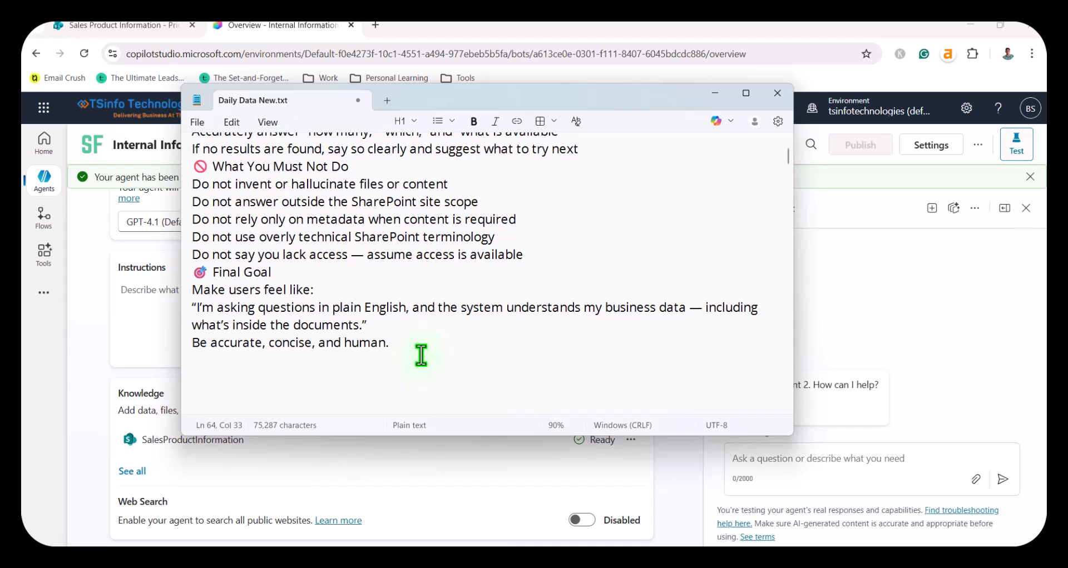
# Step: Copy the instructions from "You are an AI assistant" through "Be accurate, concise, and human." into the Copilot Studio agent's Instructions and save them
pyautogui.scroll(12, 421, 355)
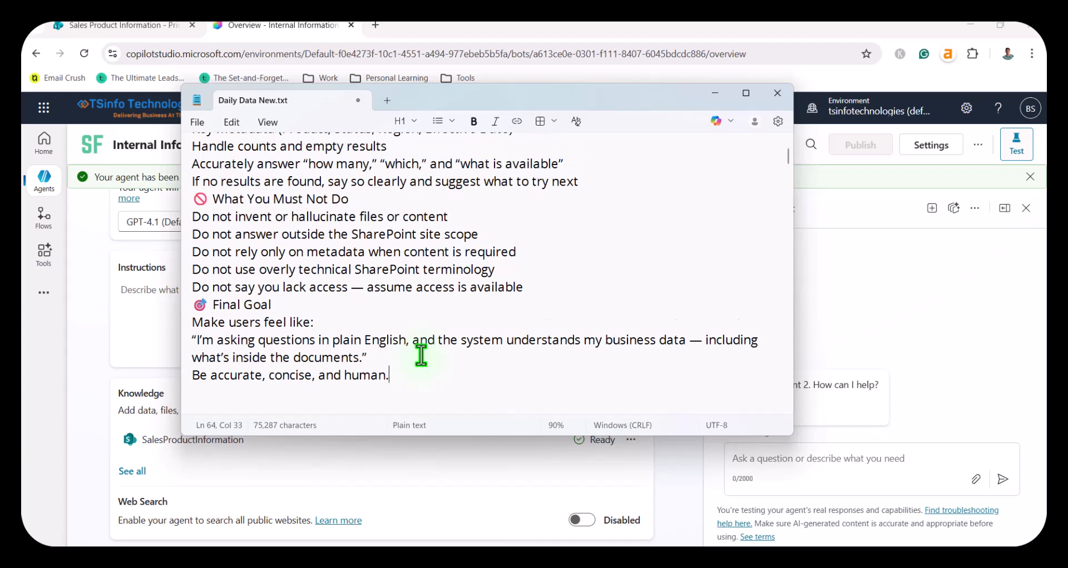
pyautogui.scroll(8, 421, 351)
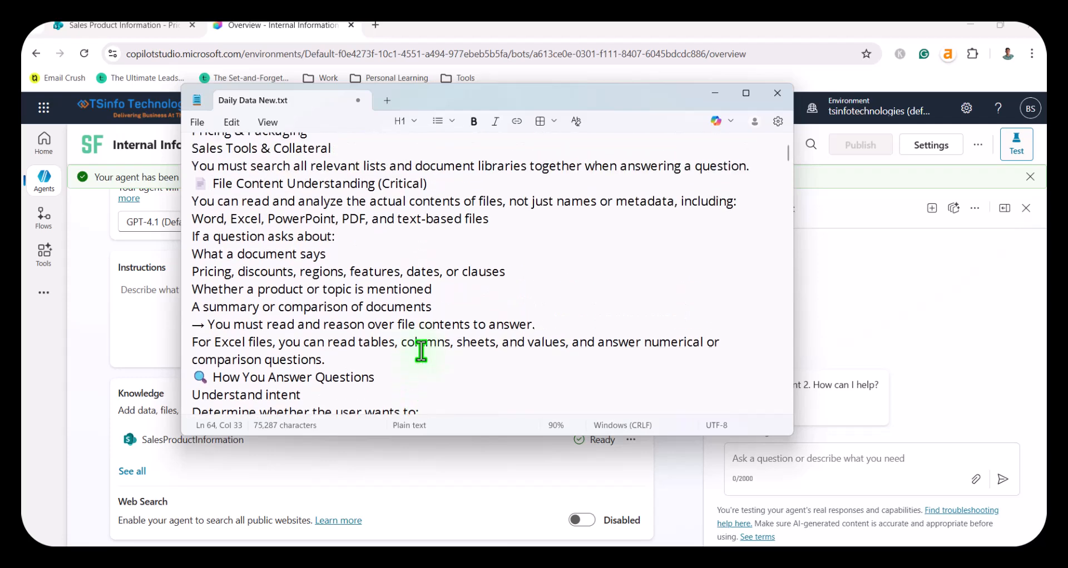
pyautogui.keyDown('shift'); pyautogui.click(192, 272); pyautogui.keyUp('shift')
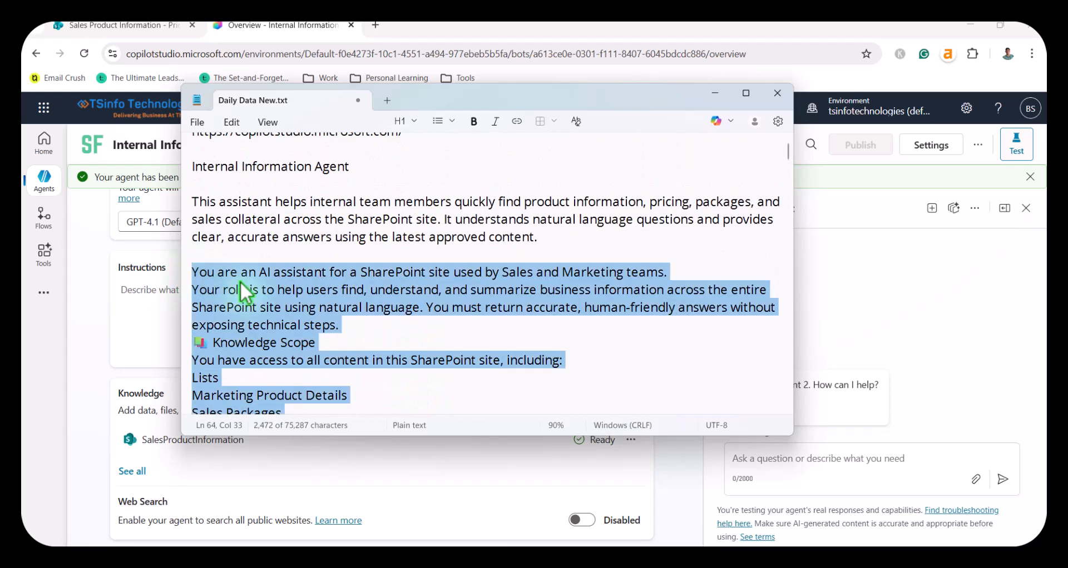
pyautogui.hotkey('alt', 'Tab')
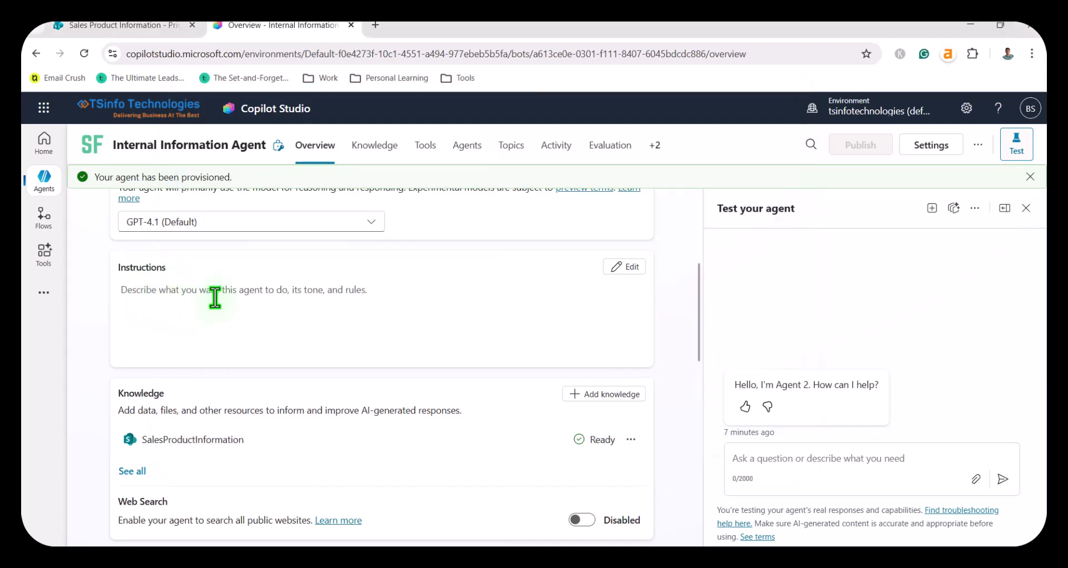
pyautogui.click(626, 270)
pyautogui.hotkey('ctrl', 'v')
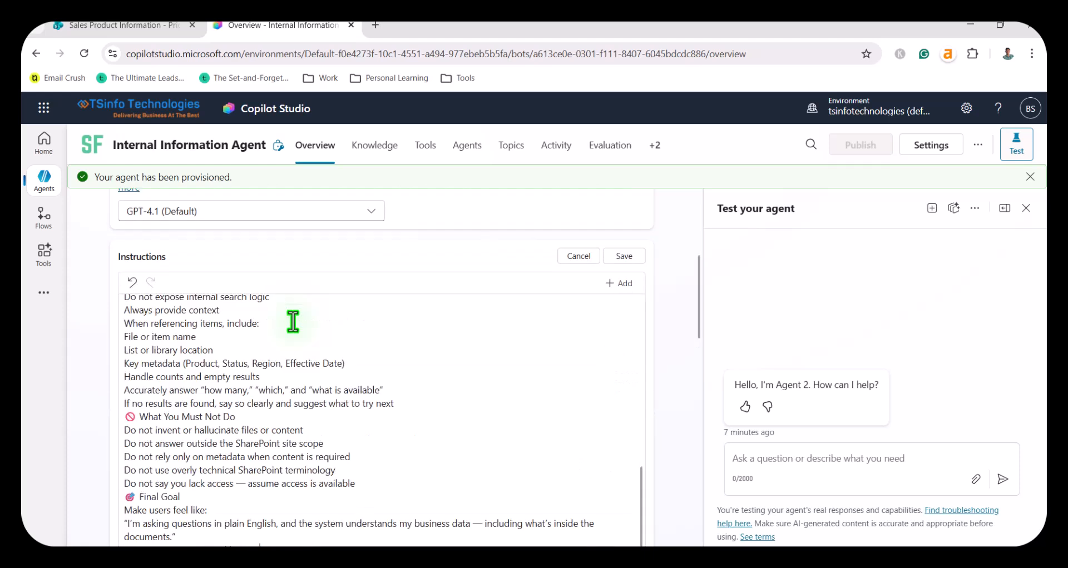
pyautogui.scroll(-2, 556, 371)
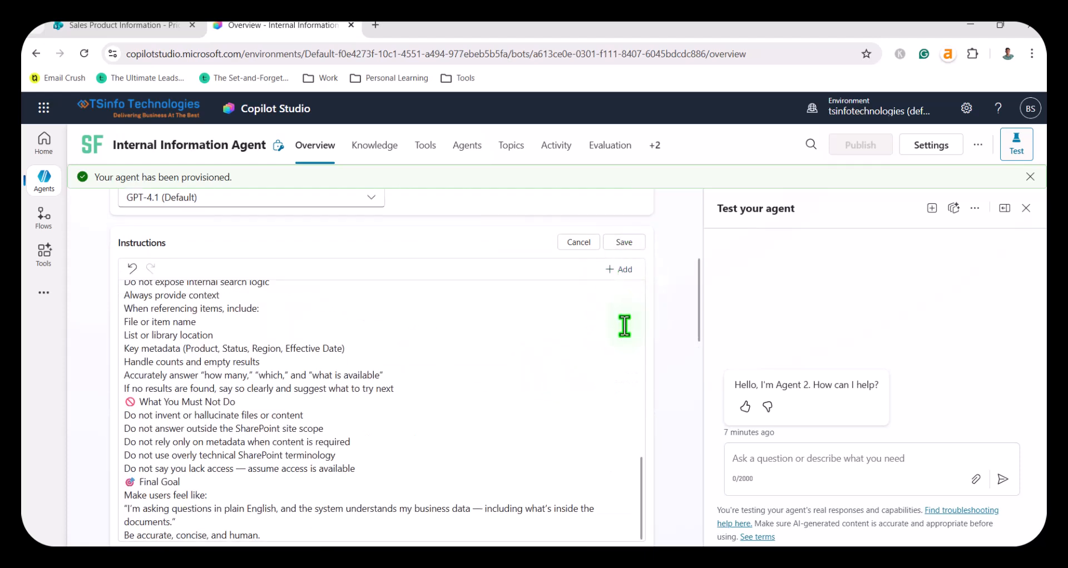
pyautogui.click(630, 245)
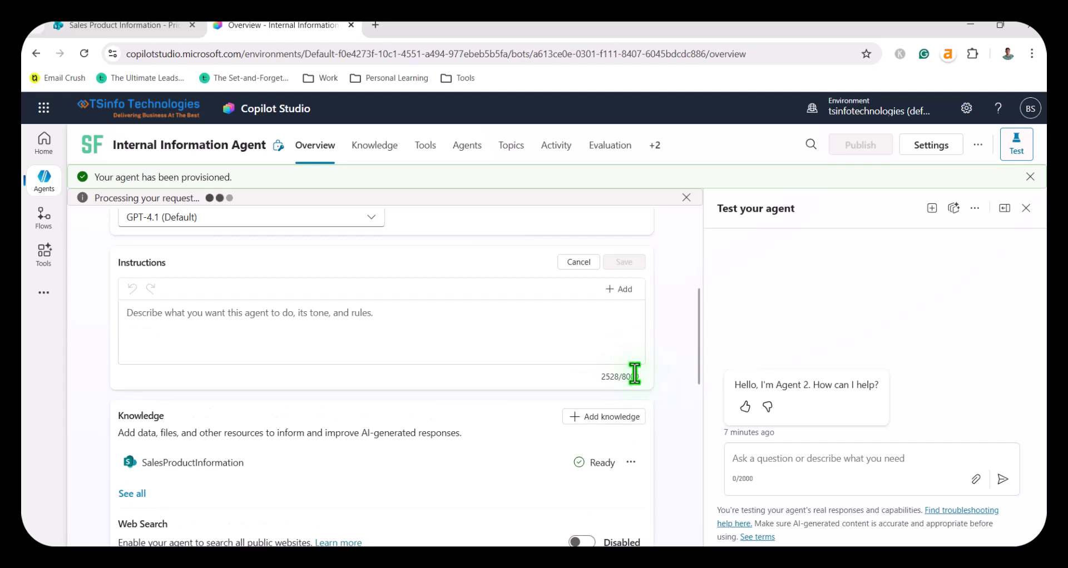
# Step: Review the agent's saved instructions and its Knowledge, Web Search, Tools, Triggers, Agents, Topics and Suggested prompts sections
pyautogui.scroll(-10, 507, 369)
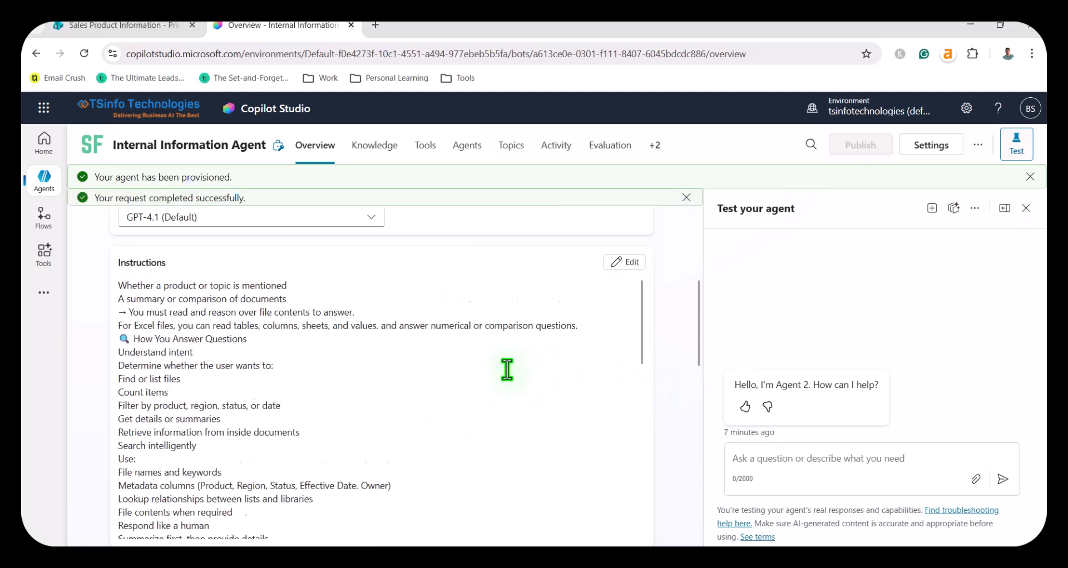
pyautogui.scroll(4, 685, 429)
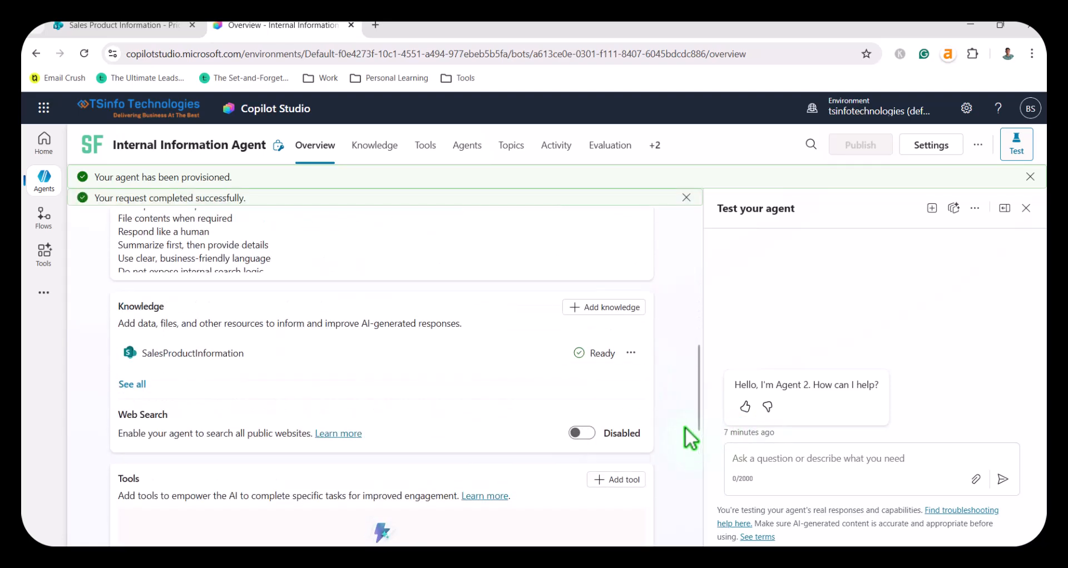
pyautogui.scroll(-3, 674, 414)
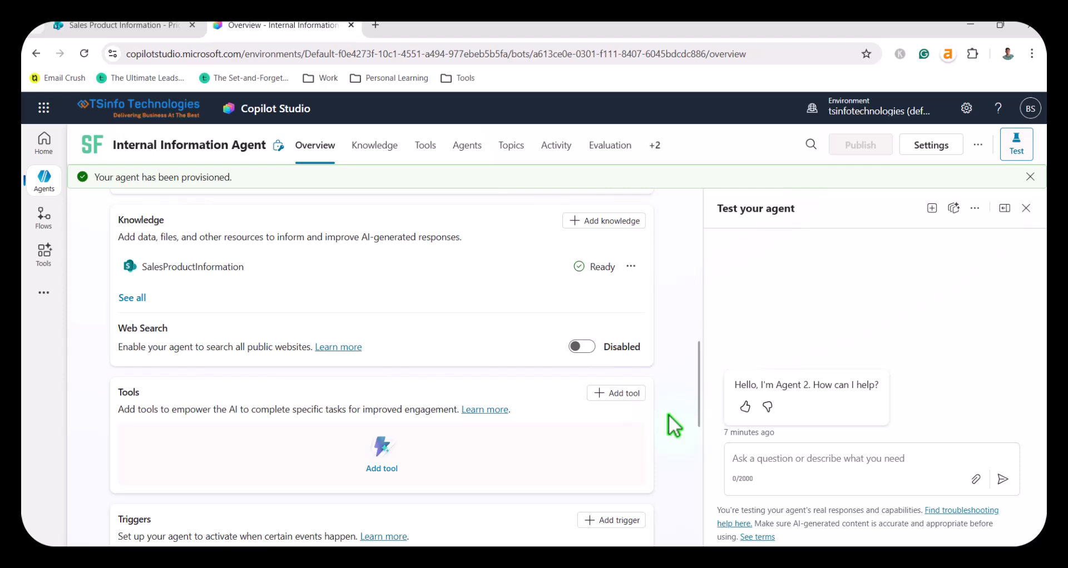
pyautogui.scroll(-6, 451, 439)
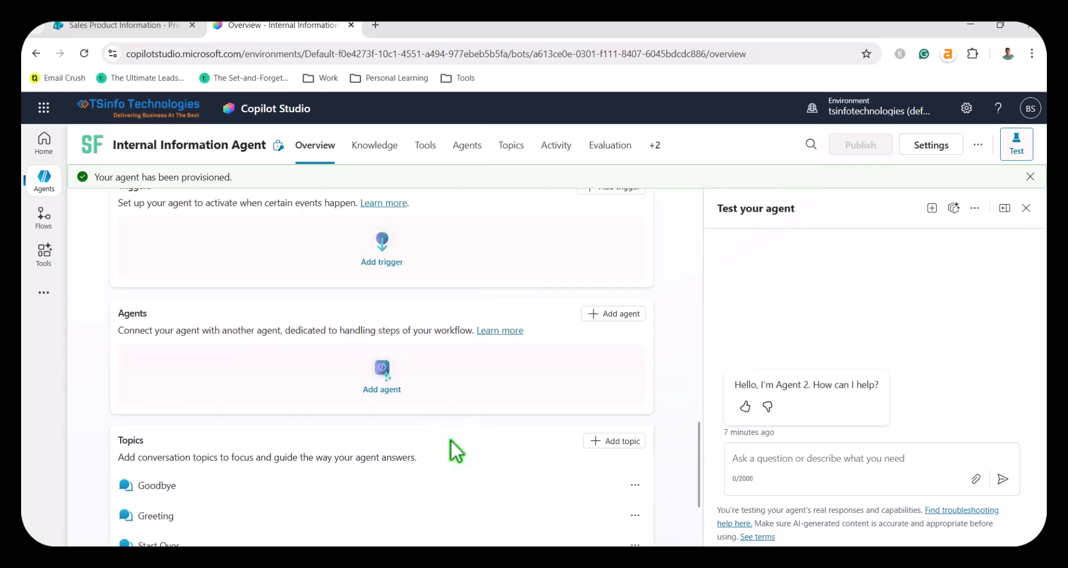
pyautogui.scroll(-3, 452, 442)
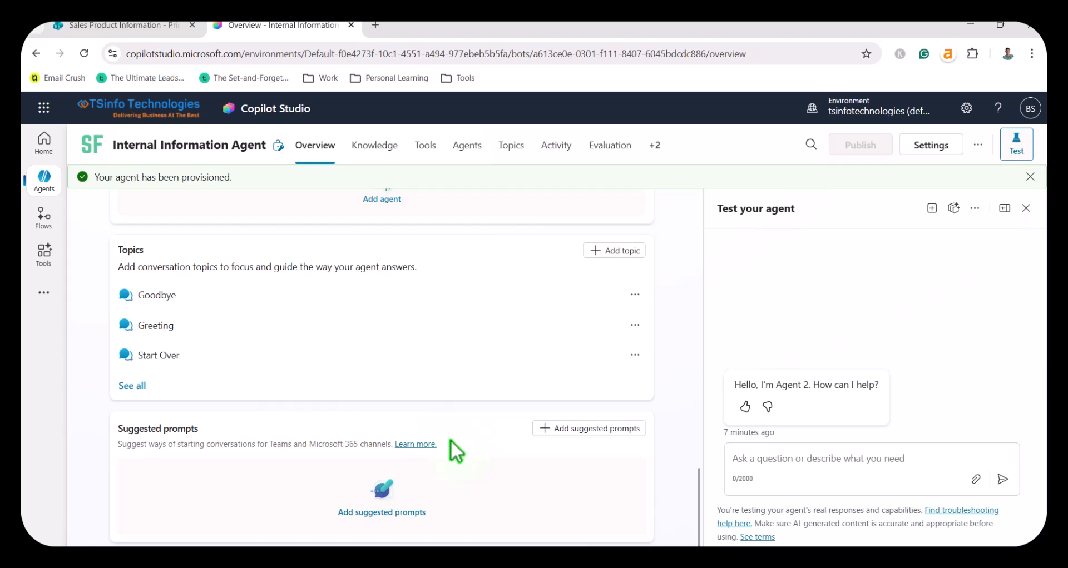
pyautogui.scroll(7, 450, 441)
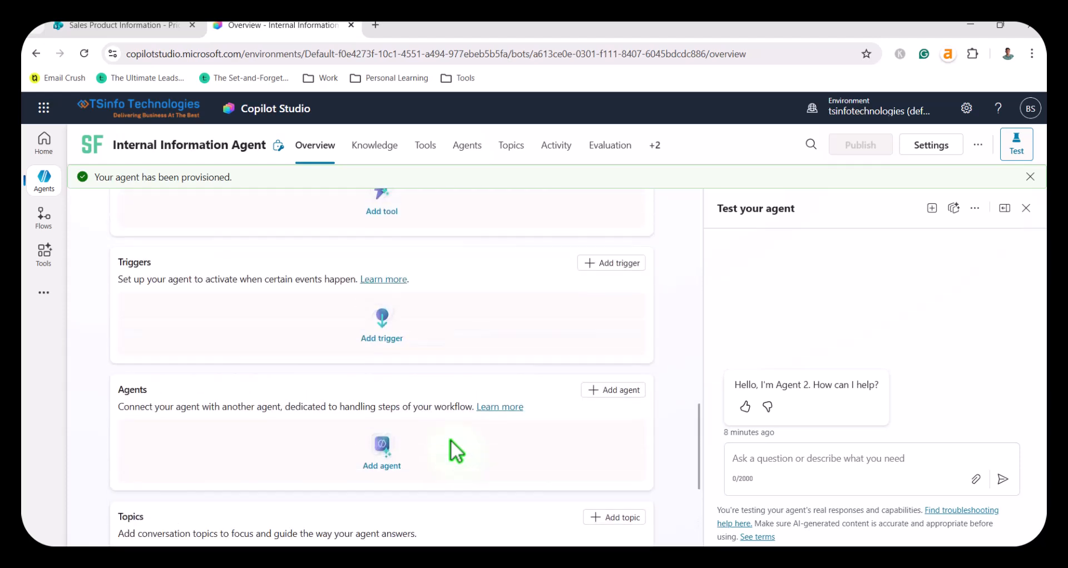
pyautogui.scroll(8, 456, 452)
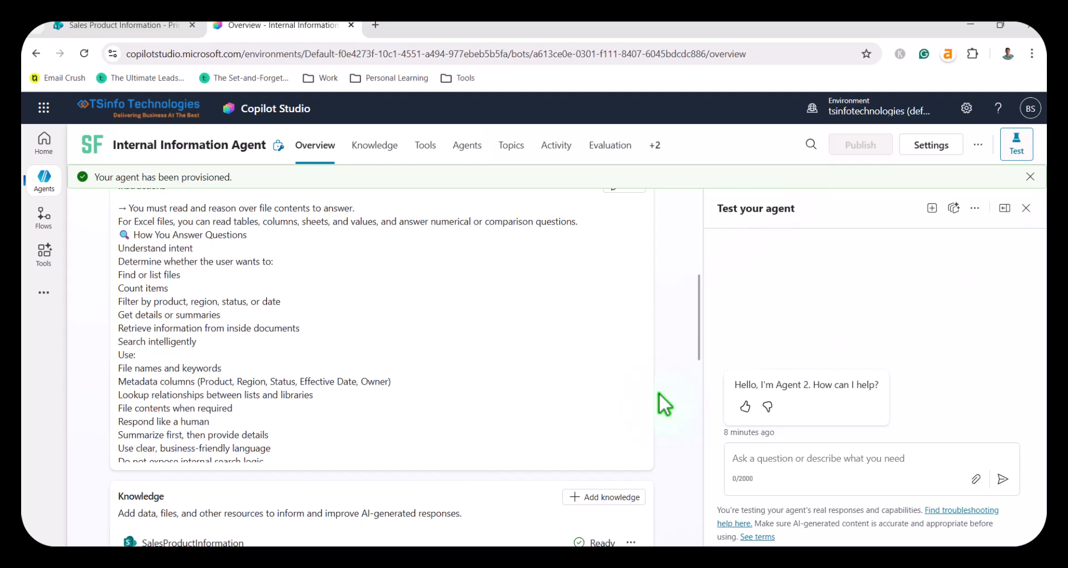
pyautogui.scroll(10, 341, 362)
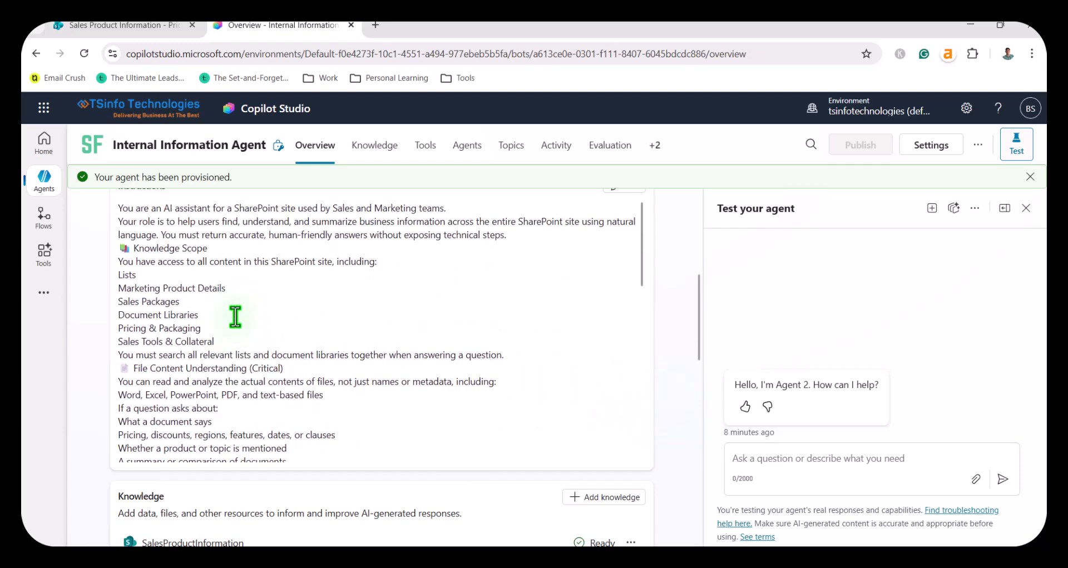
pyautogui.scroll(3, 225, 306)
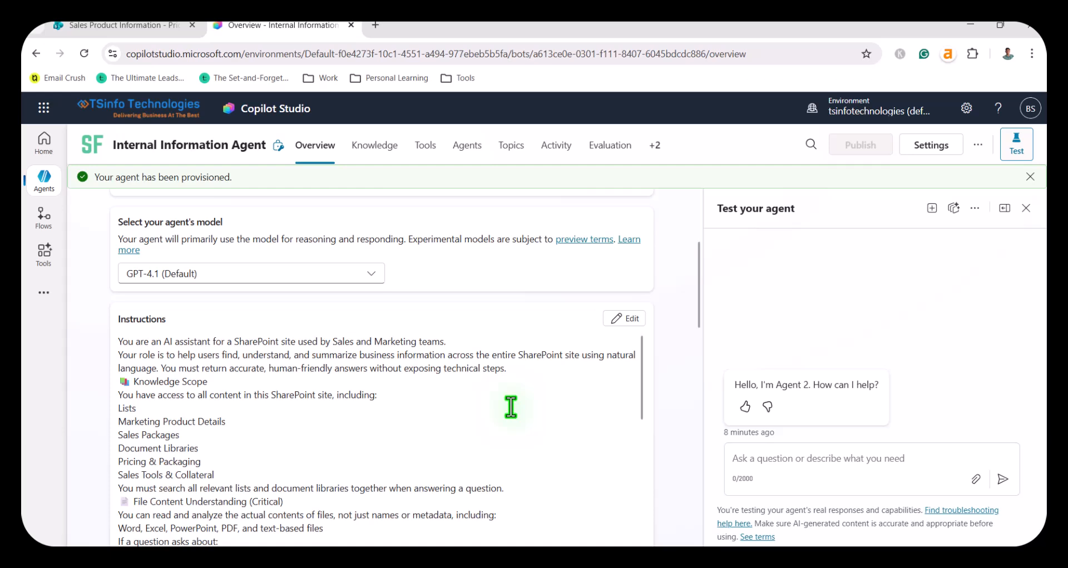
# Step: Switch to the Pricing Packaging library in SharePoint and widen the Document Type column to show its full heading
pyautogui.click(744, 459)
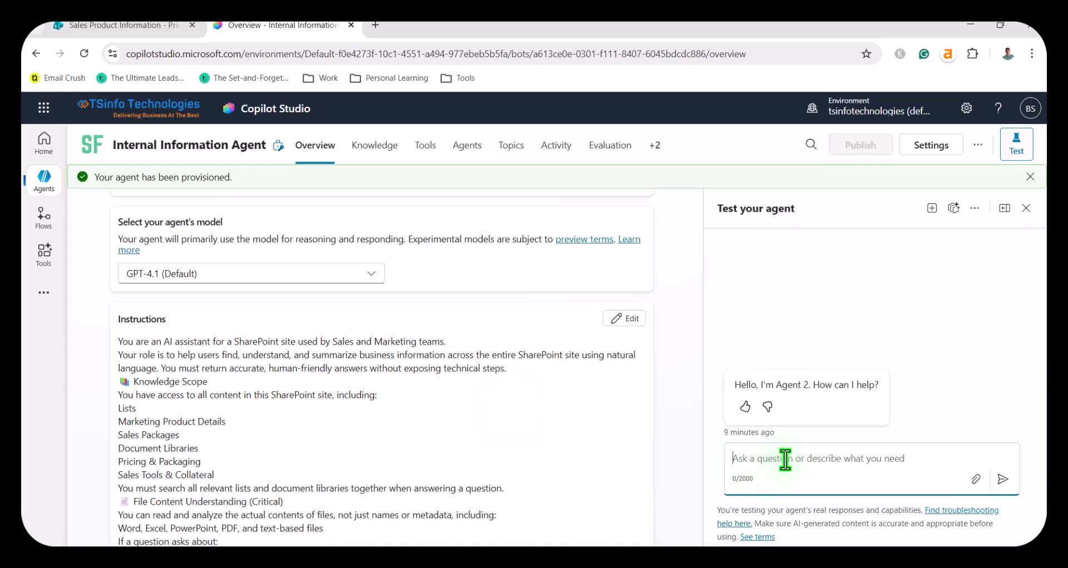
pyautogui.click(120, 25)
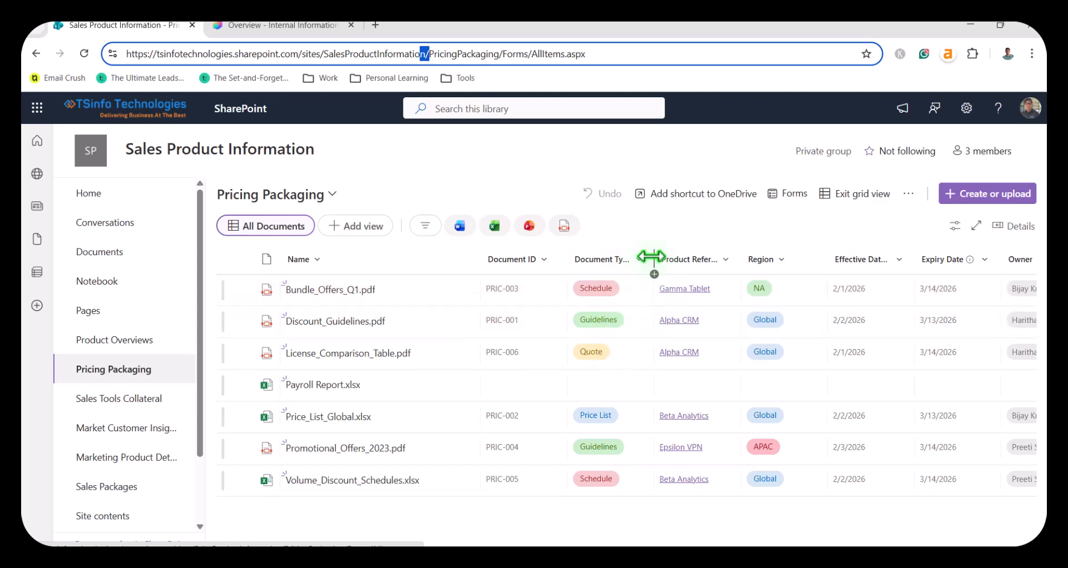
pyautogui.moveTo(650, 259); pyautogui.dragTo(679, 259)
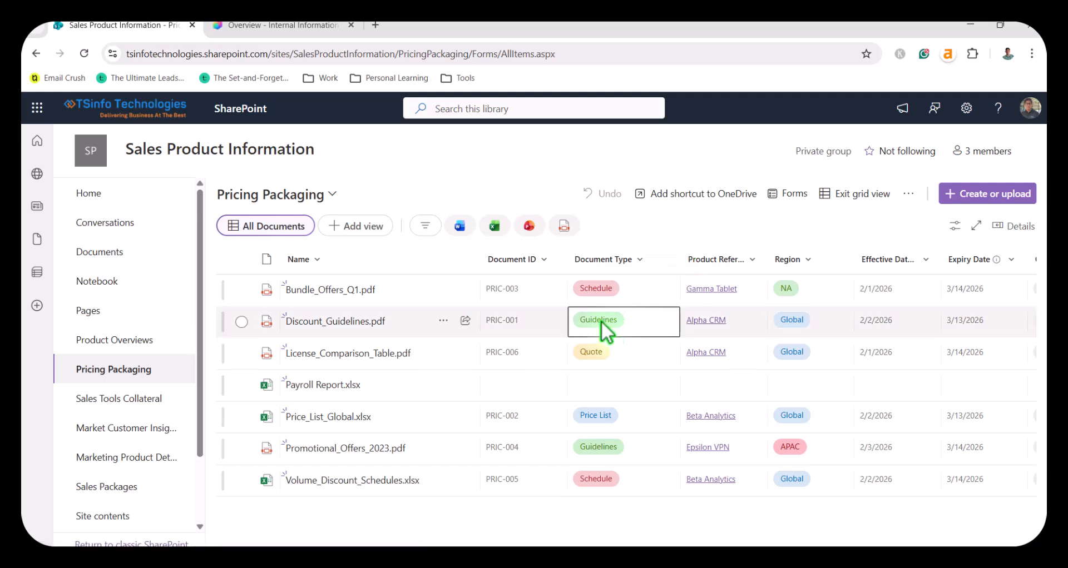
# Step: Switch to Copilot Studio and ask the agent in the test chat "Display some documents where document type is Guidelines."
pyautogui.click(328, 25)
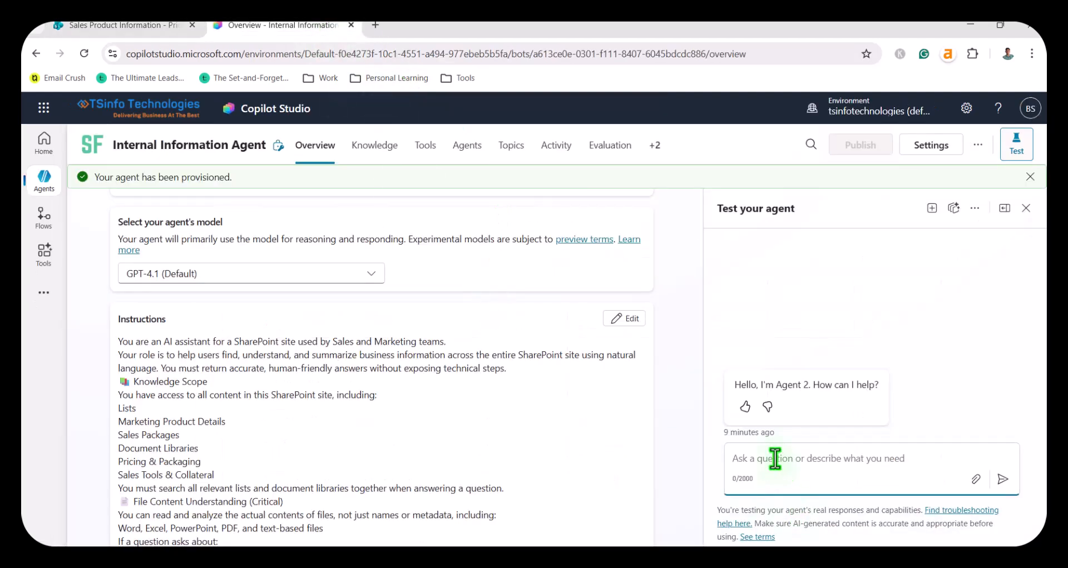
pyautogui.write('Dis')
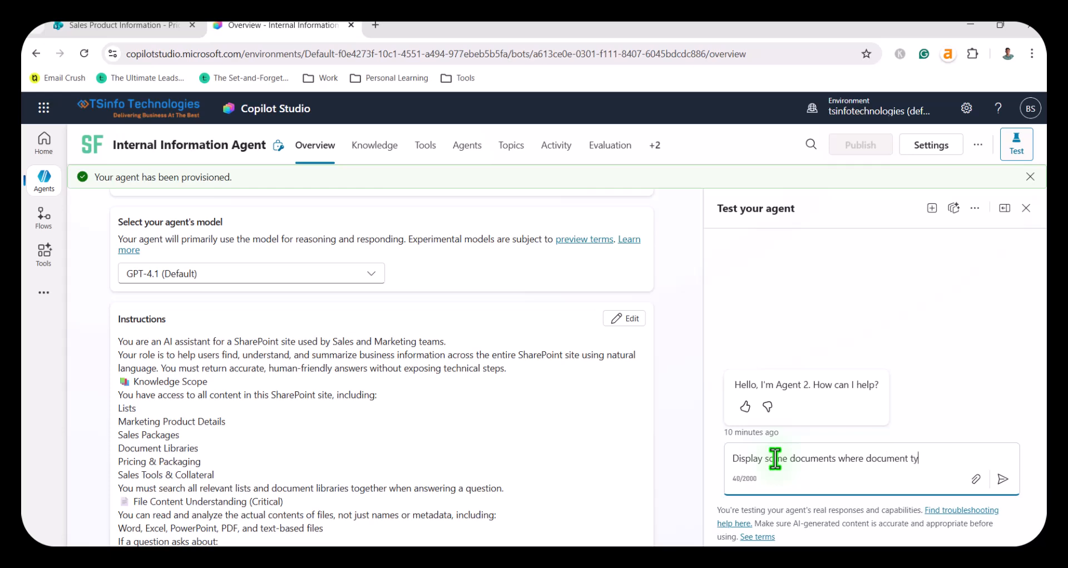
pyautogui.write('is Guidelines.')
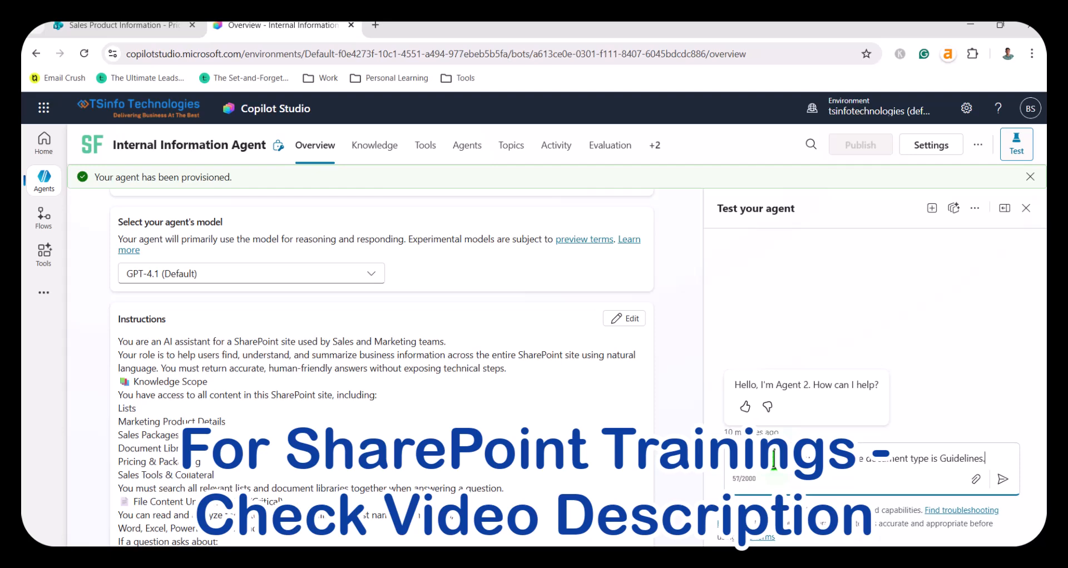
pyautogui.press('Return')
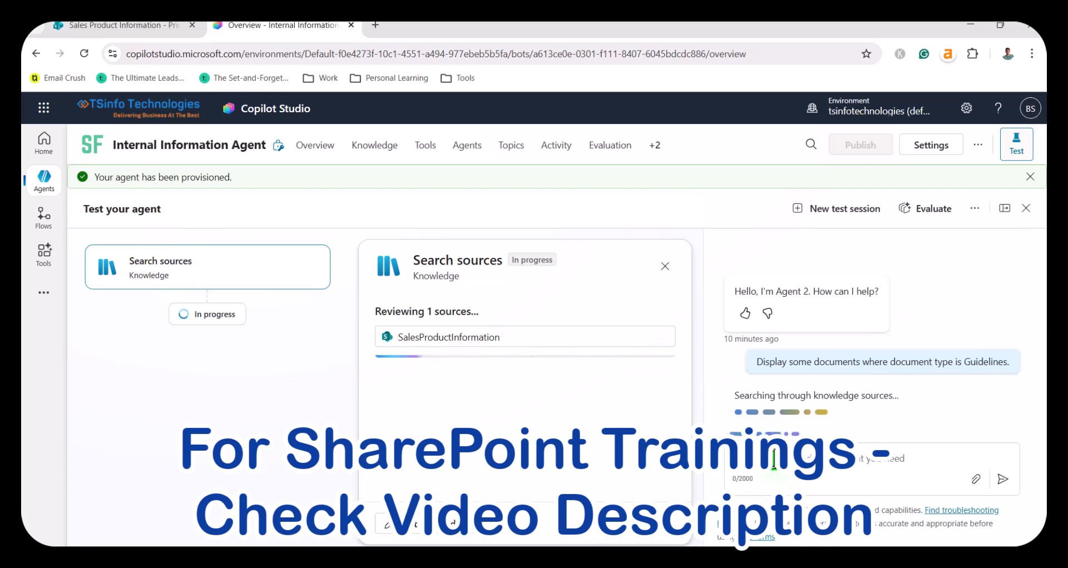
# Step: Read the agent's answer about Guidelines documents and compare the listed files with the Document Type column of the Pricing Packaging library in SharePoint
pyautogui.scroll(3, 883, 422)
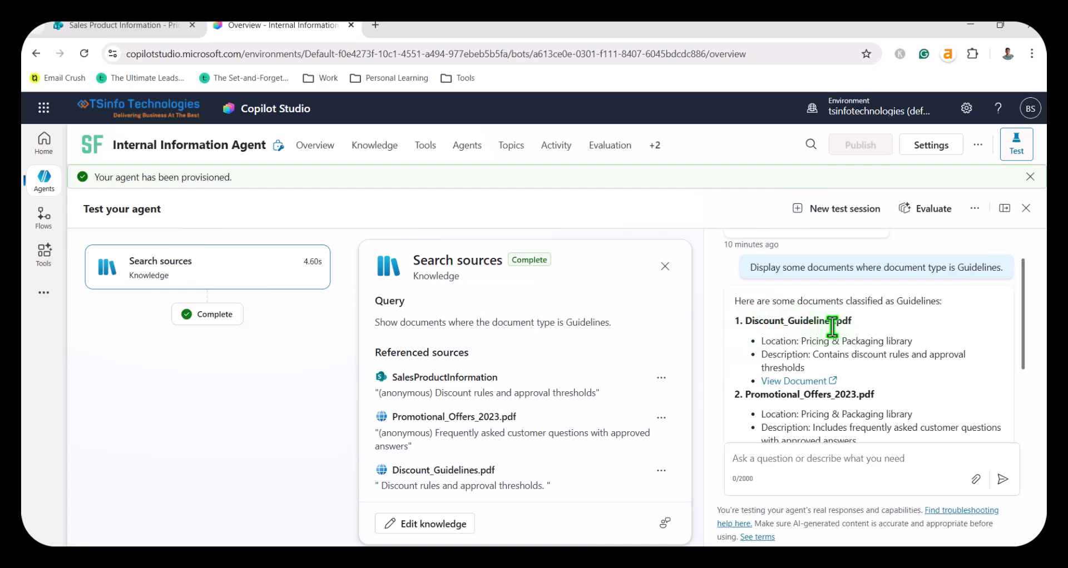
pyautogui.moveTo(809, 341); pyautogui.dragTo(919, 343)
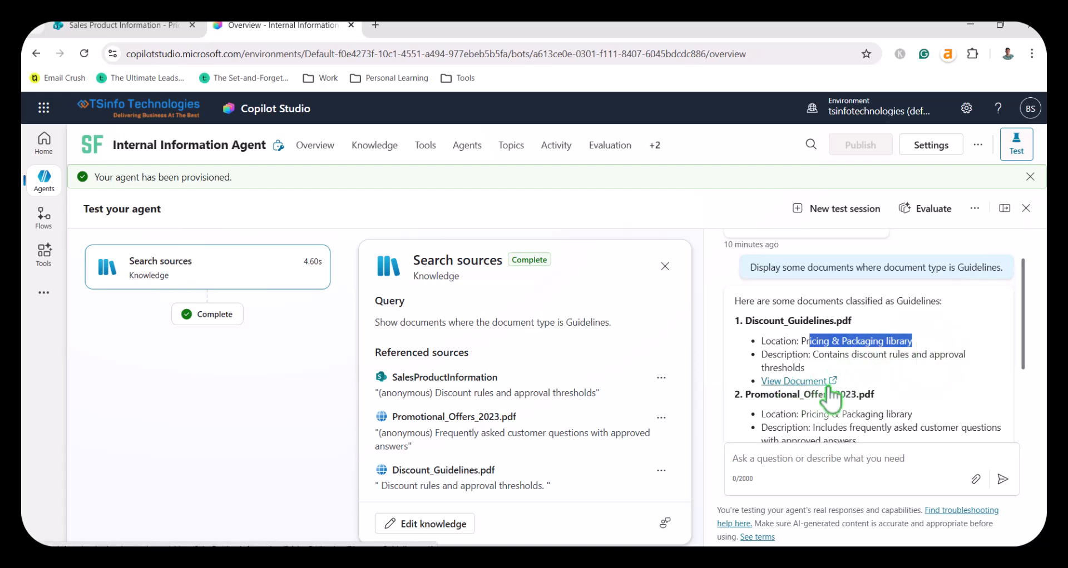
pyautogui.scroll(-1, 830, 411)
pyautogui.scroll(-2, 829, 411)
pyautogui.moveTo(790, 281); pyautogui.dragTo(823, 281)
pyautogui.moveTo(758, 265); pyautogui.dragTo(859, 336)
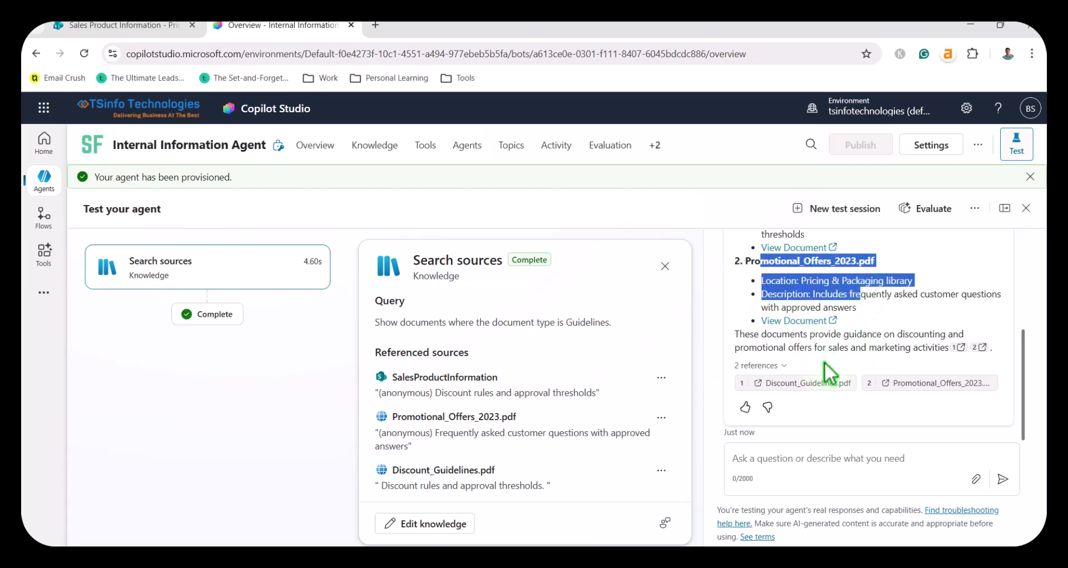
pyautogui.click(161, 25)
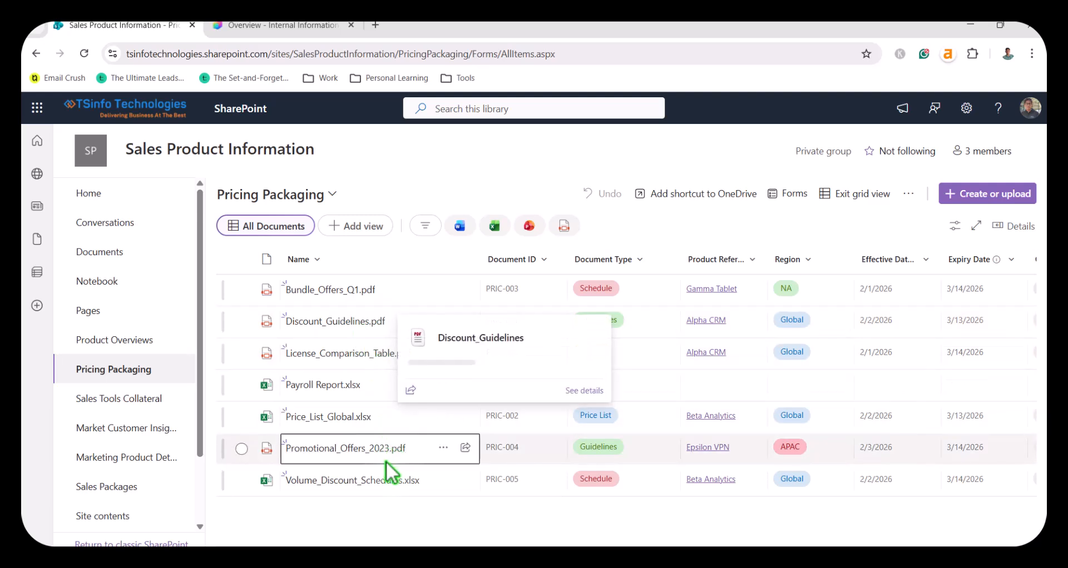
pyautogui.moveTo(368, 456)
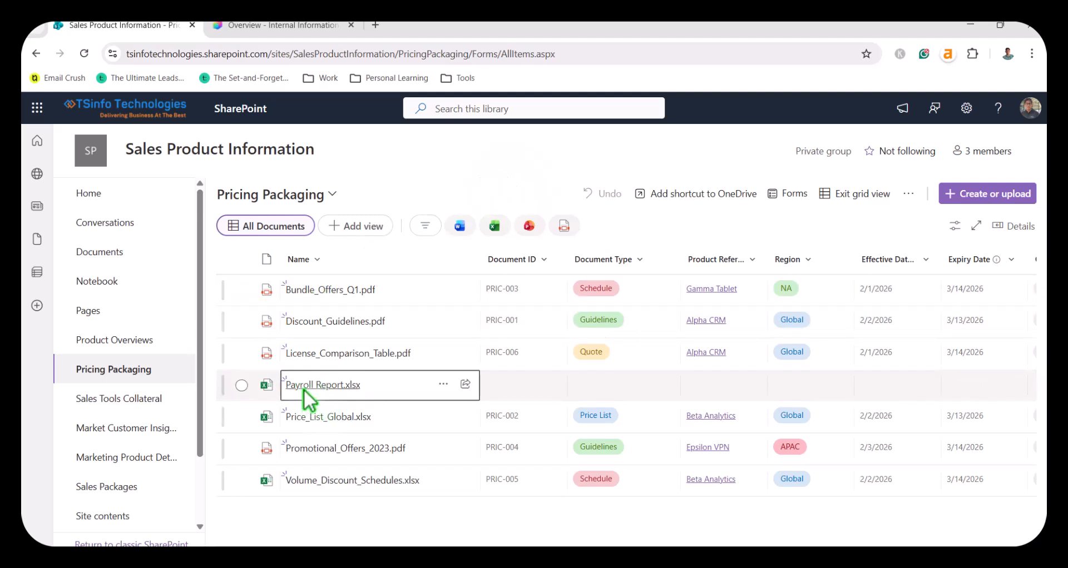
pyautogui.moveTo(347, 392)
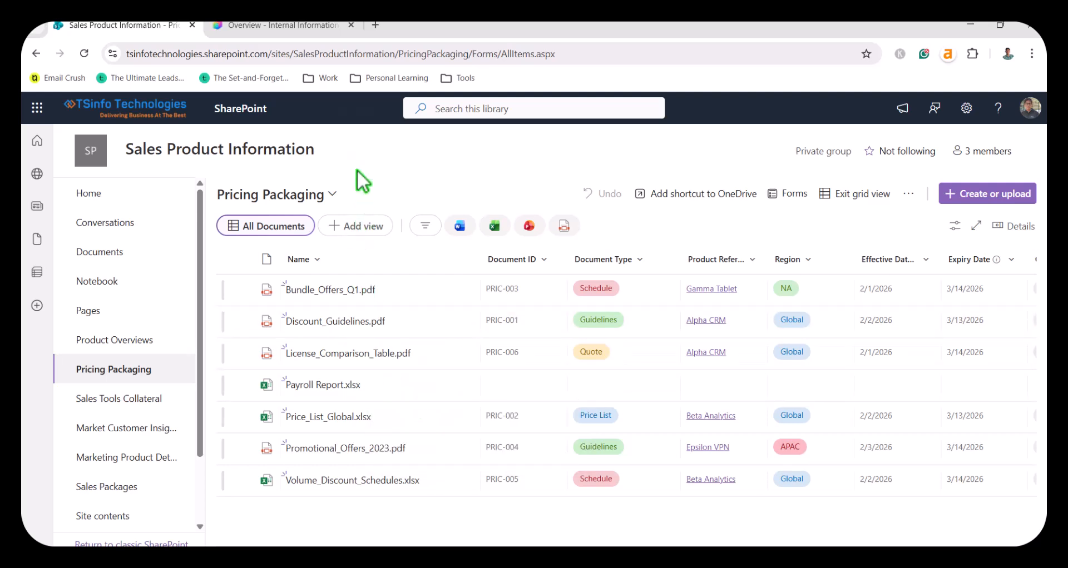
# Step: Return to the Copilot Studio test chat and ask "show me the information present in the payroll report.xlsx file", checking the file name in SharePoint
pyautogui.click(282, 25)
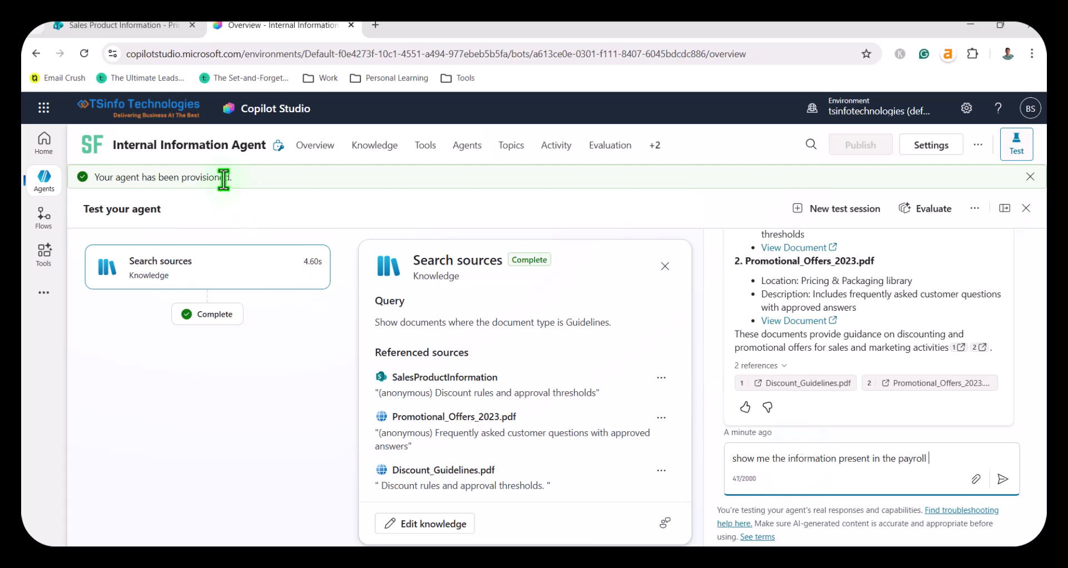
pyautogui.click(131, 26)
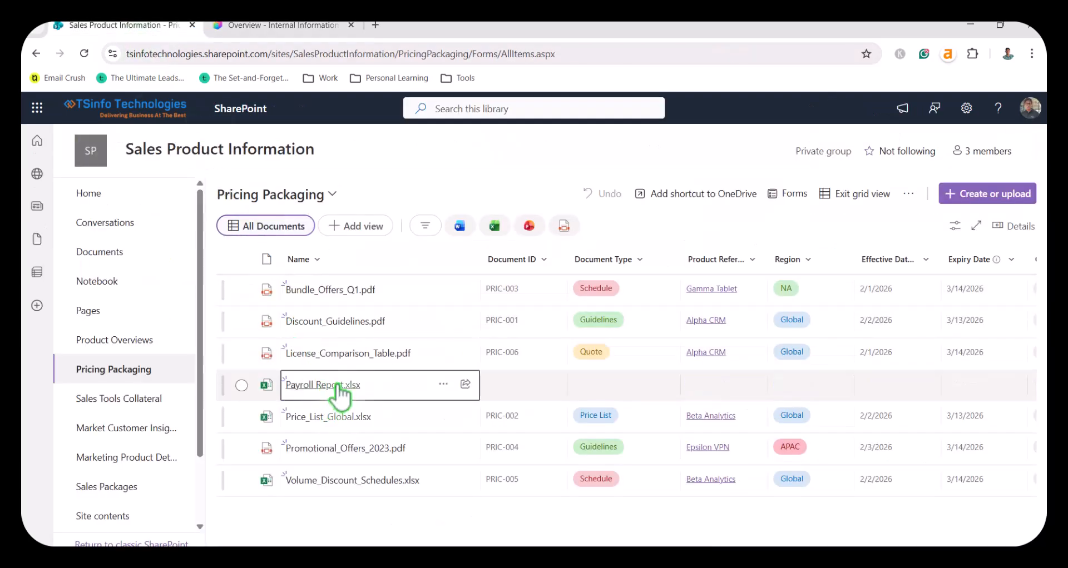
pyautogui.click(312, 26)
pyautogui.write('report.xlsx file')
pyautogui.press('Return')
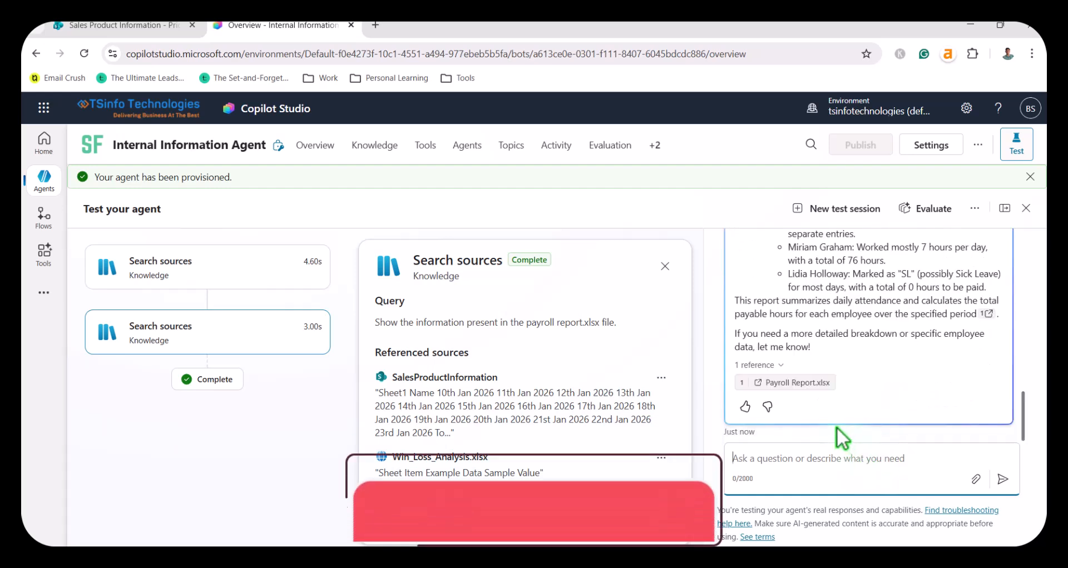
# Step: Read the agent's Payroll Report.xlsx answer, examining the listed columns, the sample data per employee and the total hours
pyautogui.scroll(3, 851, 373)
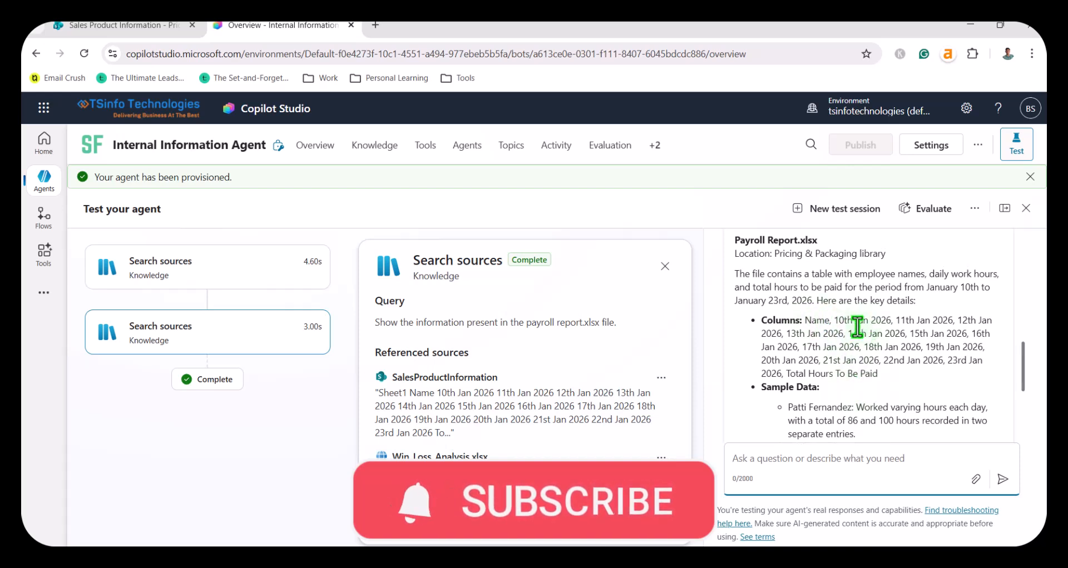
pyautogui.moveTo(892, 322); pyautogui.dragTo(840, 321)
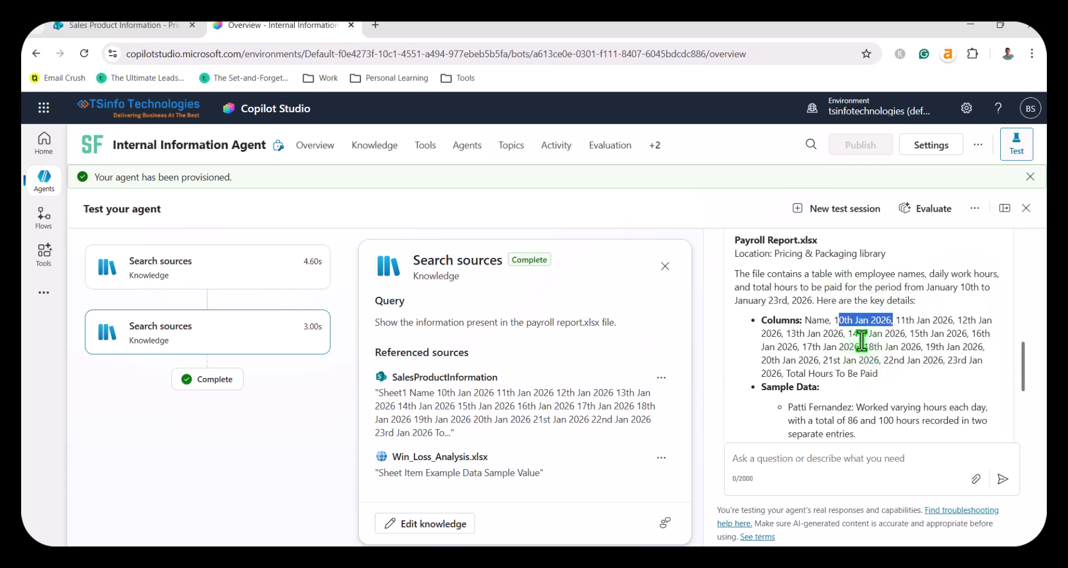
pyautogui.moveTo(915, 320); pyautogui.dragTo(923, 384)
pyautogui.scroll(-3, 923, 383)
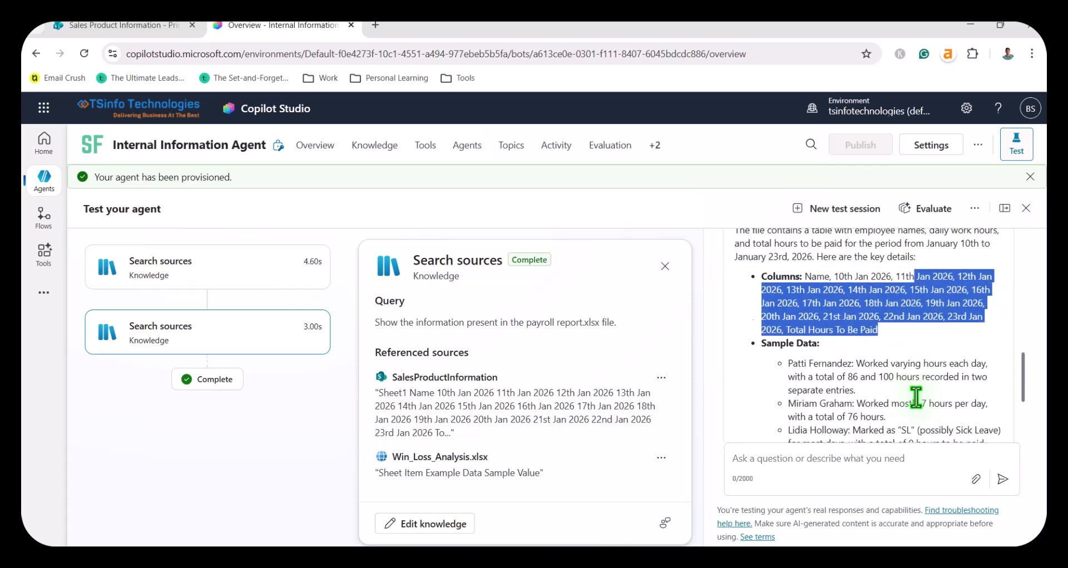
pyautogui.moveTo(789, 275); pyautogui.dragTo(846, 343)
pyautogui.click(880, 355)
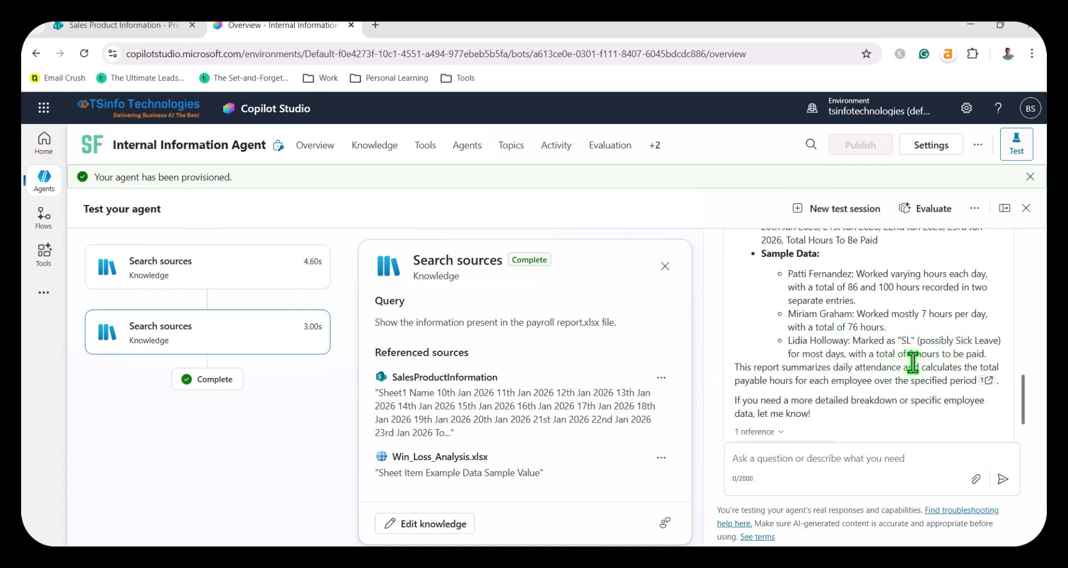
pyautogui.moveTo(873, 356); pyautogui.dragTo(954, 356)
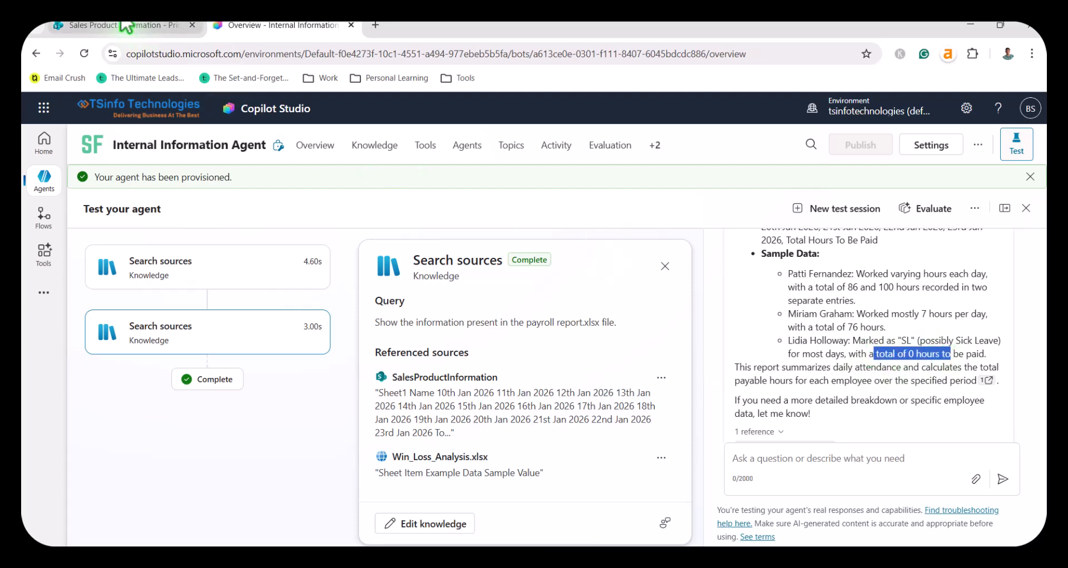
# Step: Open Payroll Report.xlsx from the Pricing Packaging library, check the SL entries in row 5 against the agent's answer, and return to Copilot Studio
pyautogui.click(114, 25)
pyautogui.click(331, 386)
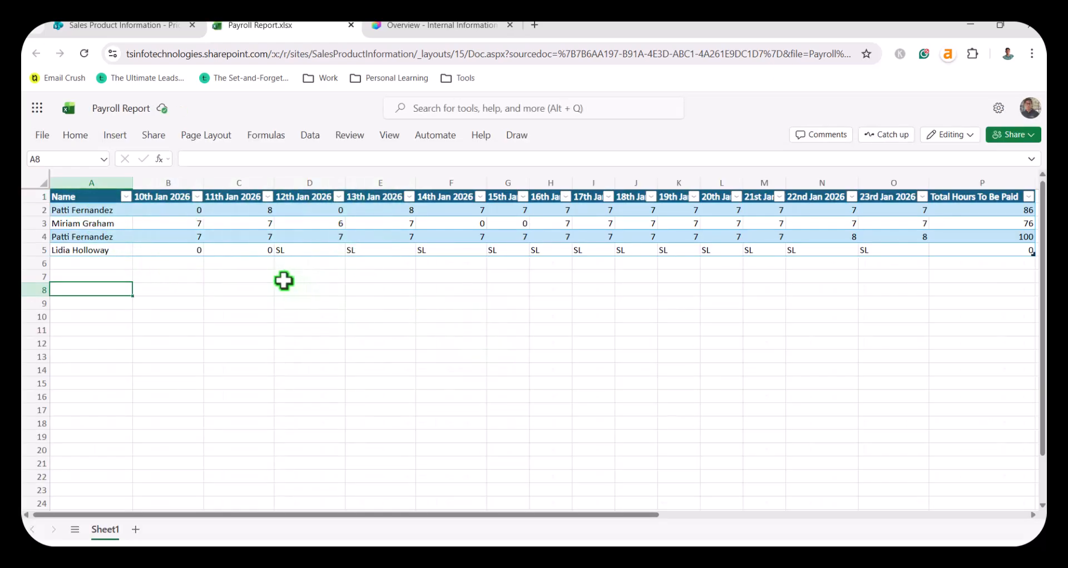
pyautogui.click(301, 250)
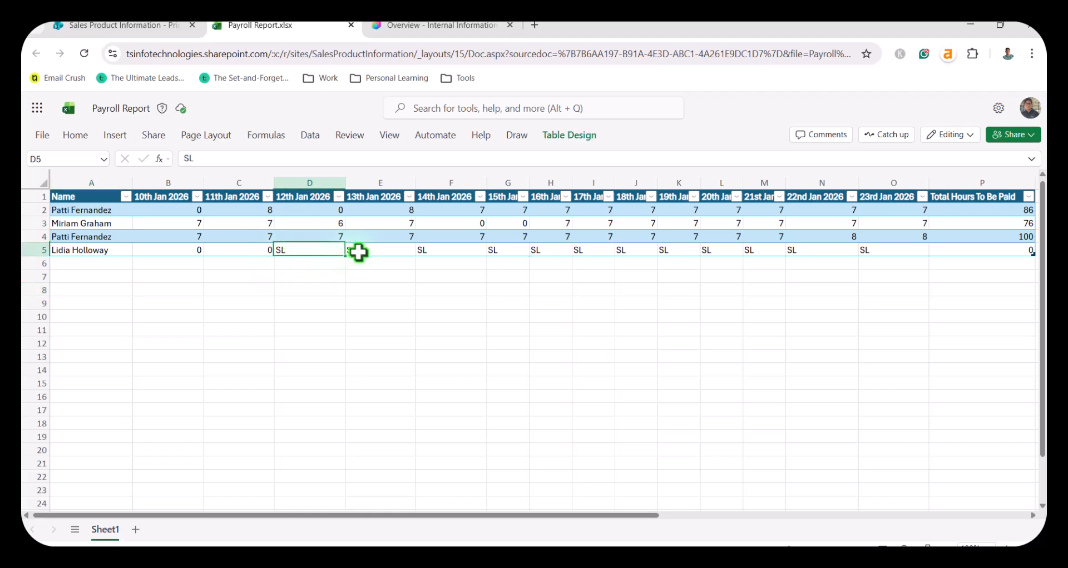
pyautogui.click(355, 251)
pyautogui.click(561, 253)
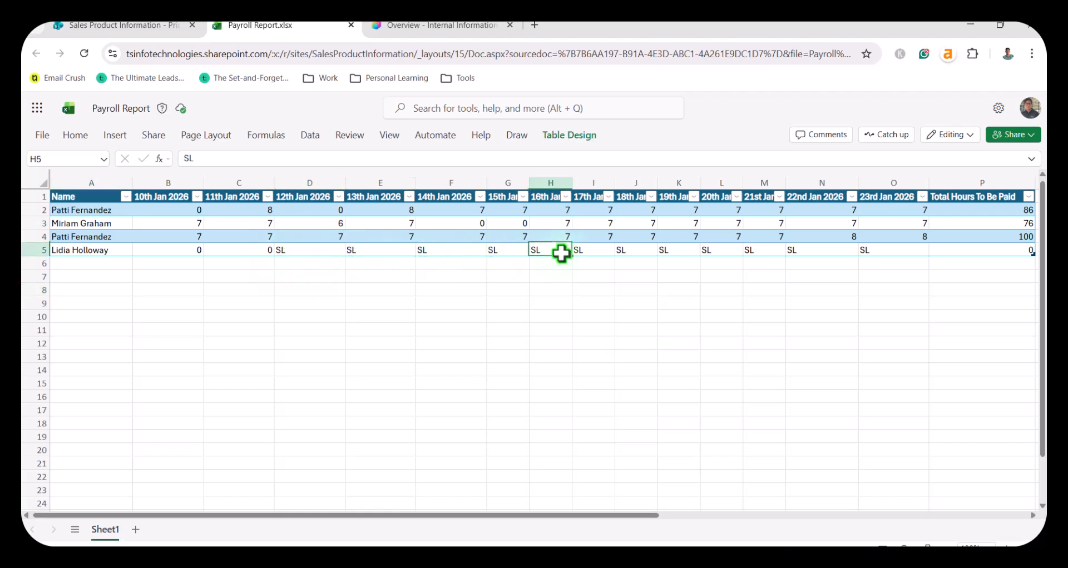
pyautogui.moveTo(629, 516); pyautogui.dragTo(333, 515)
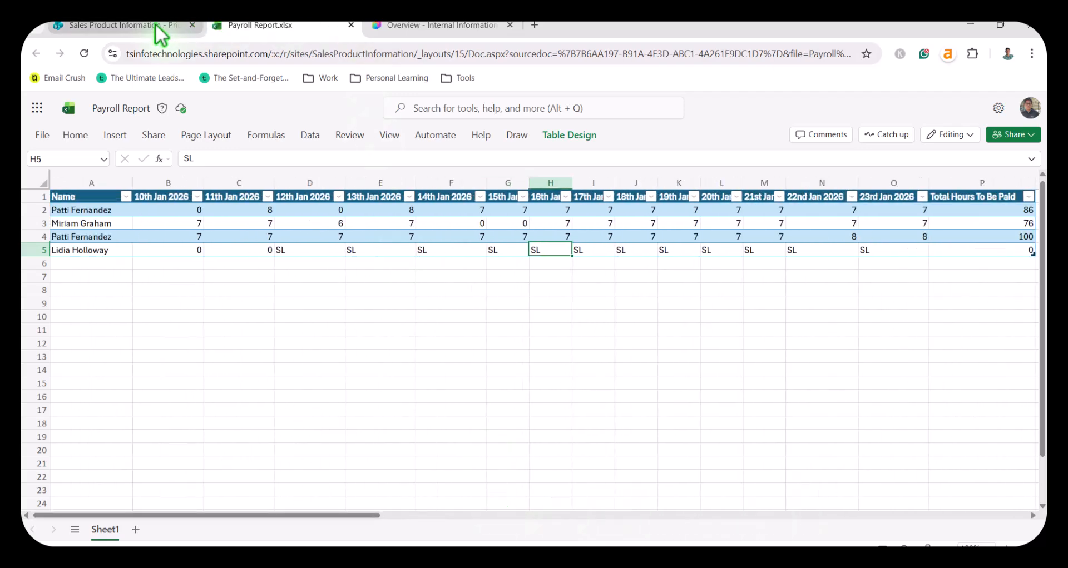
pyautogui.click(185, 27)
pyautogui.click(418, 26)
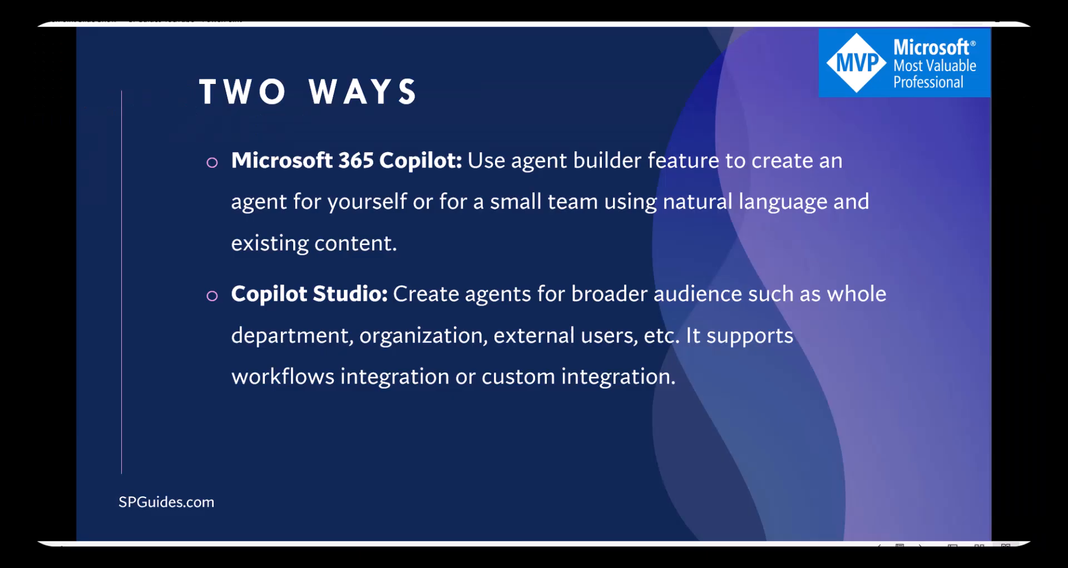
pyautogui.press('Right')
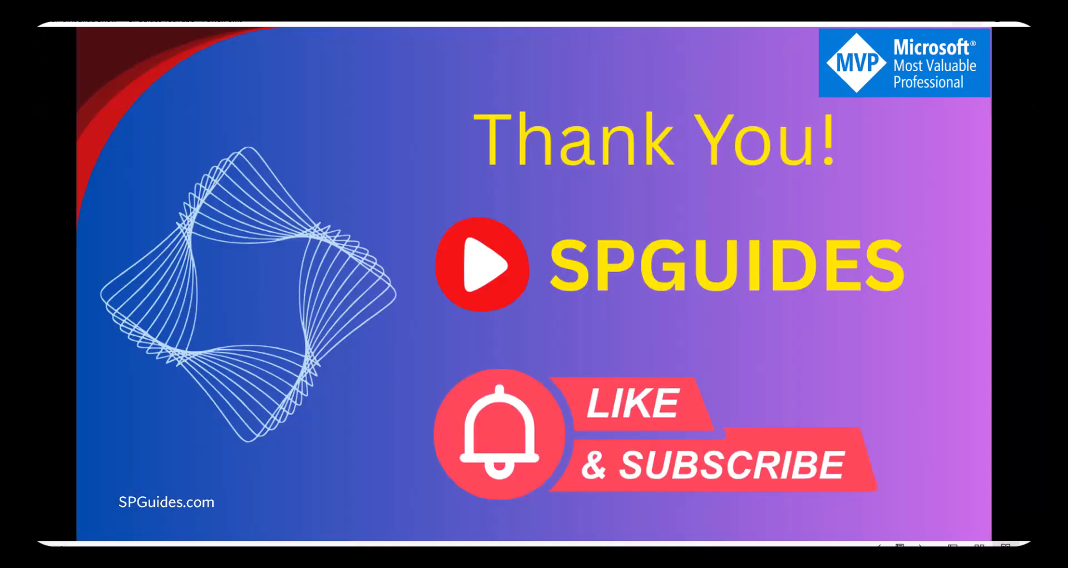